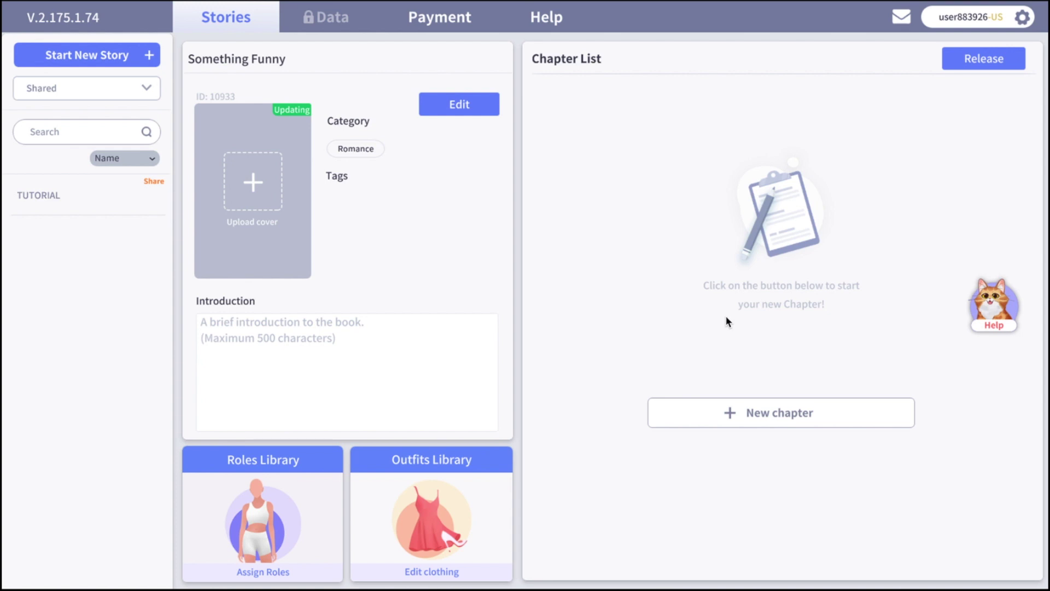
Name the main role MC with display name Maple
{"action": "left_click", "coordinate": [250, 506]}
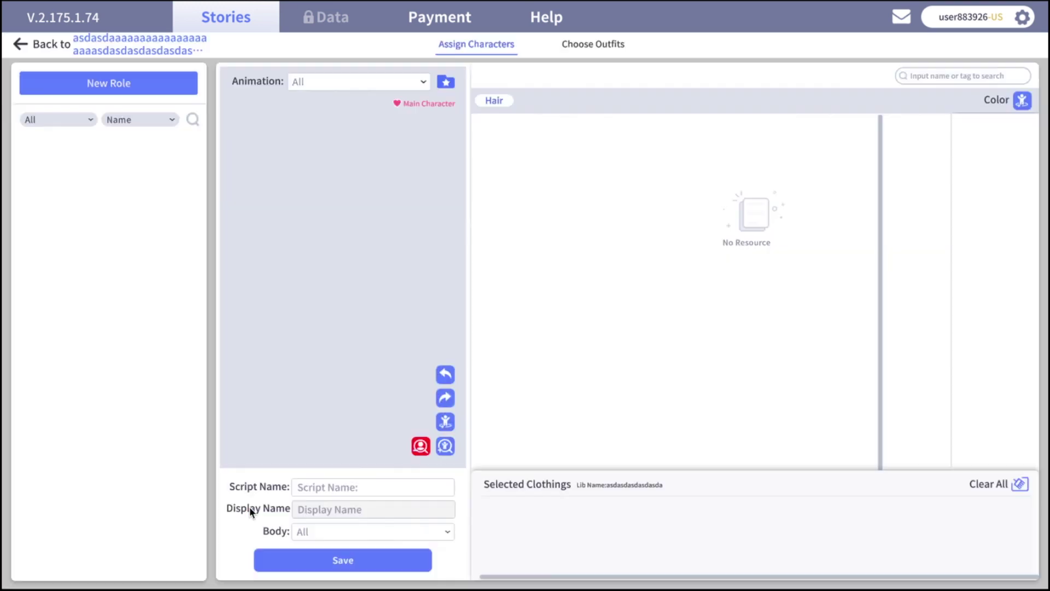
{"action": "left_click", "coordinate": [346, 490]}
{"action": "type", "text": "MC"}
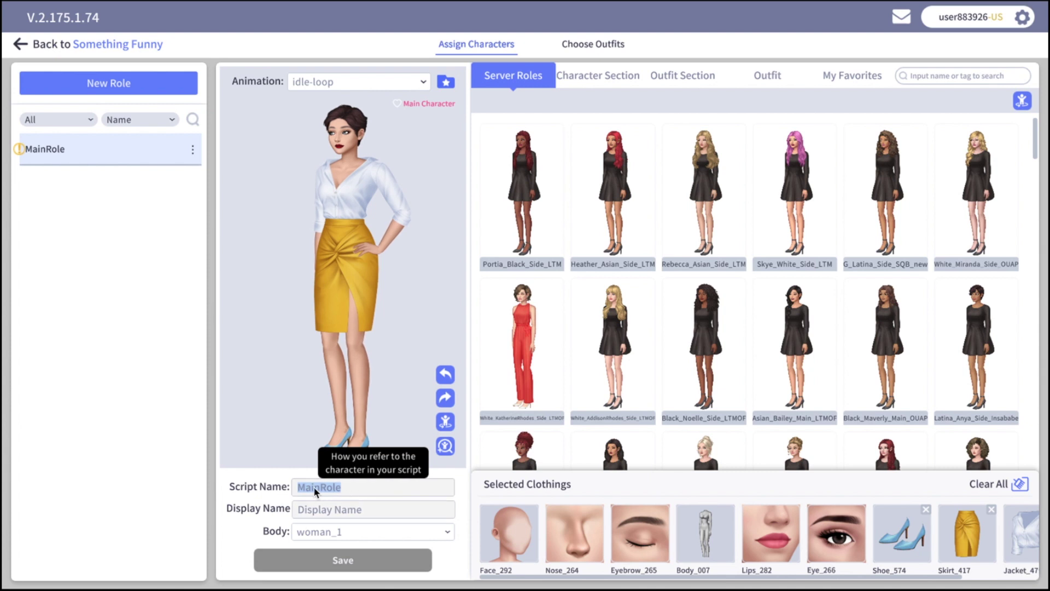
{"action": "left_click", "coordinate": [321, 510]}
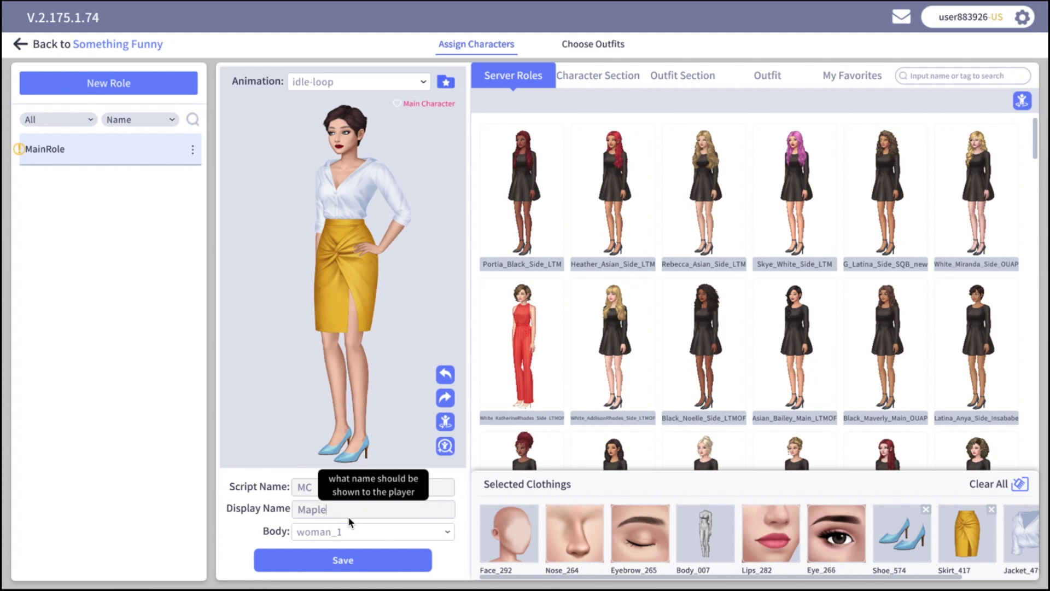
Try the man_1 and man_2 bodies, then return to the woman_1 body
{"action": "left_click", "coordinate": [352, 530]}
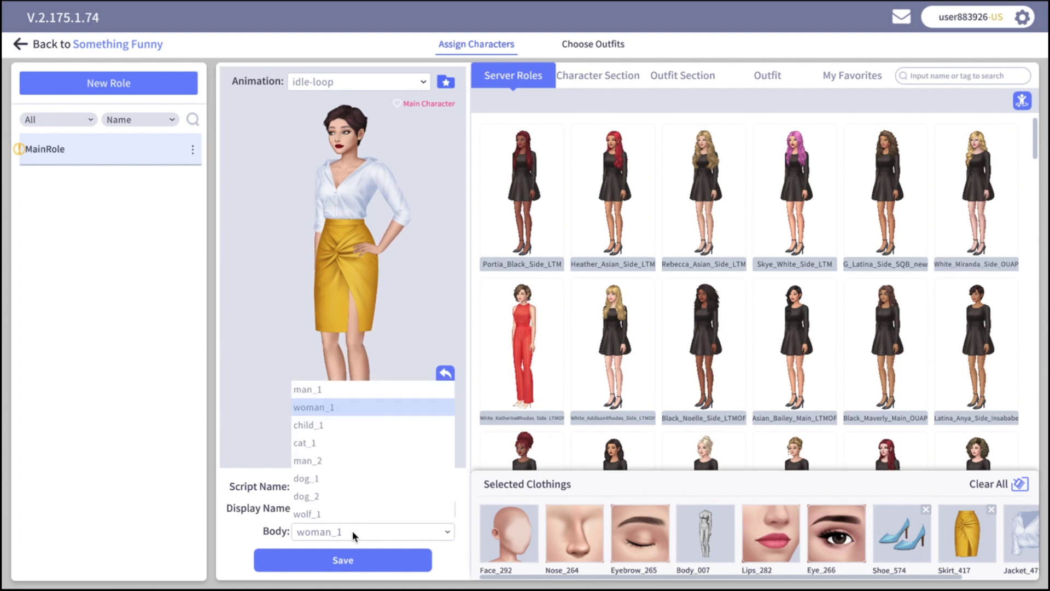
{"action": "left_click", "coordinate": [344, 392]}
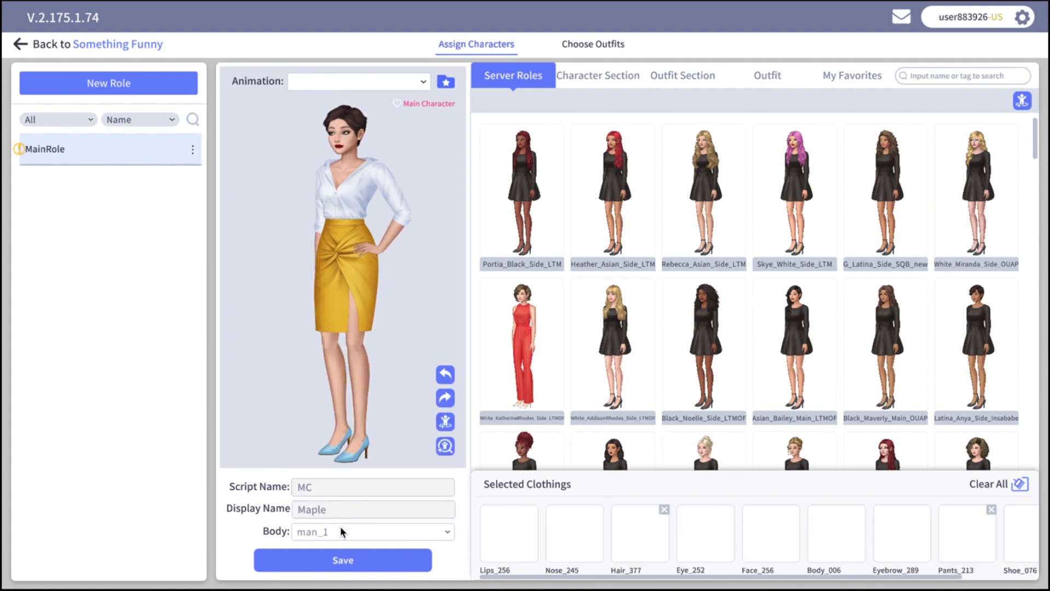
{"action": "left_click", "coordinate": [340, 532]}
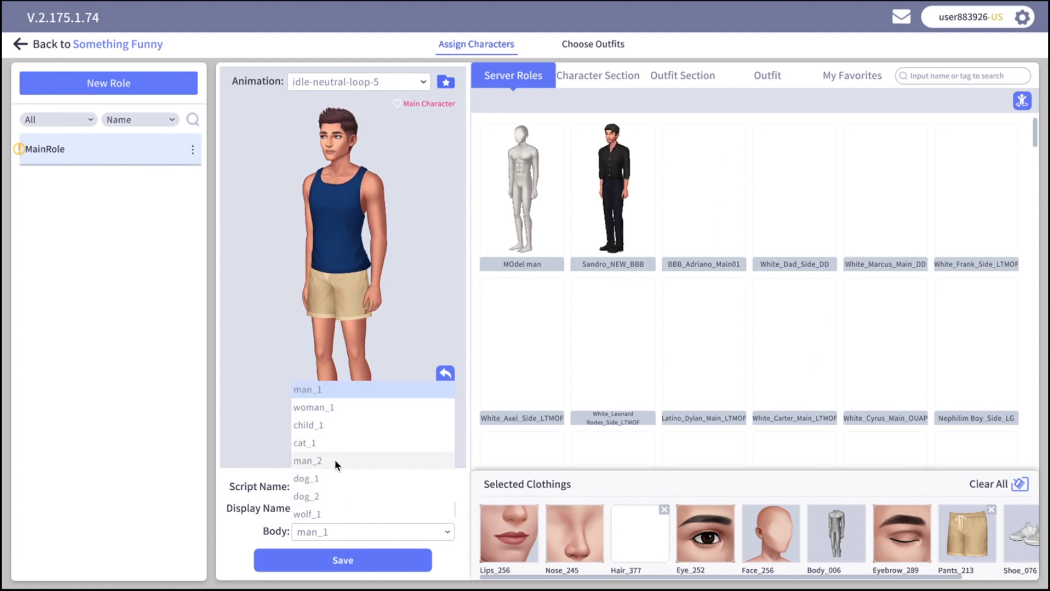
{"action": "left_click", "coordinate": [335, 460]}
{"action": "left_click", "coordinate": [336, 535]}
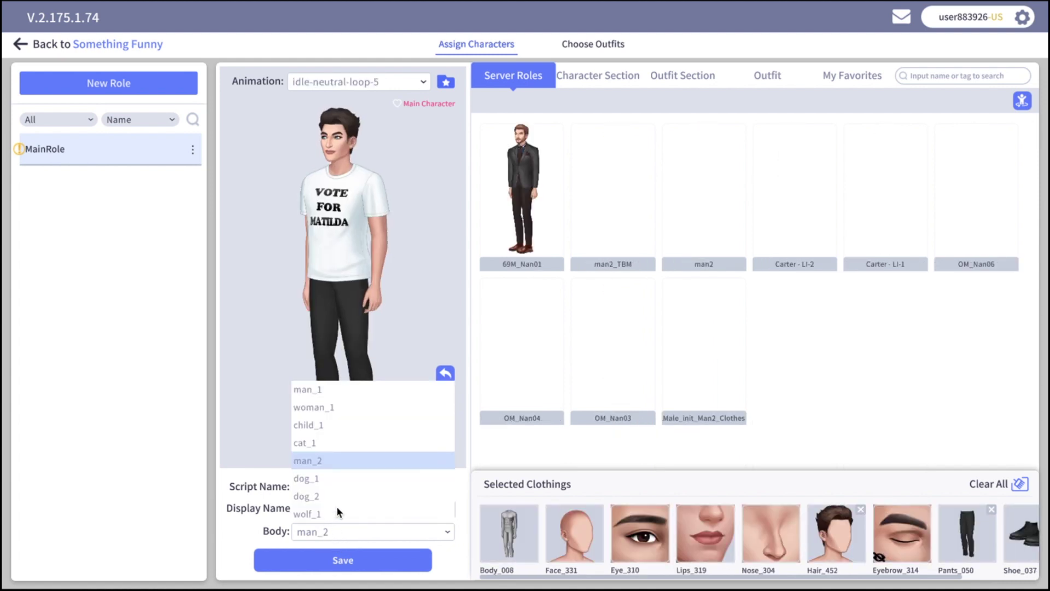
{"action": "left_click", "coordinate": [343, 407]}
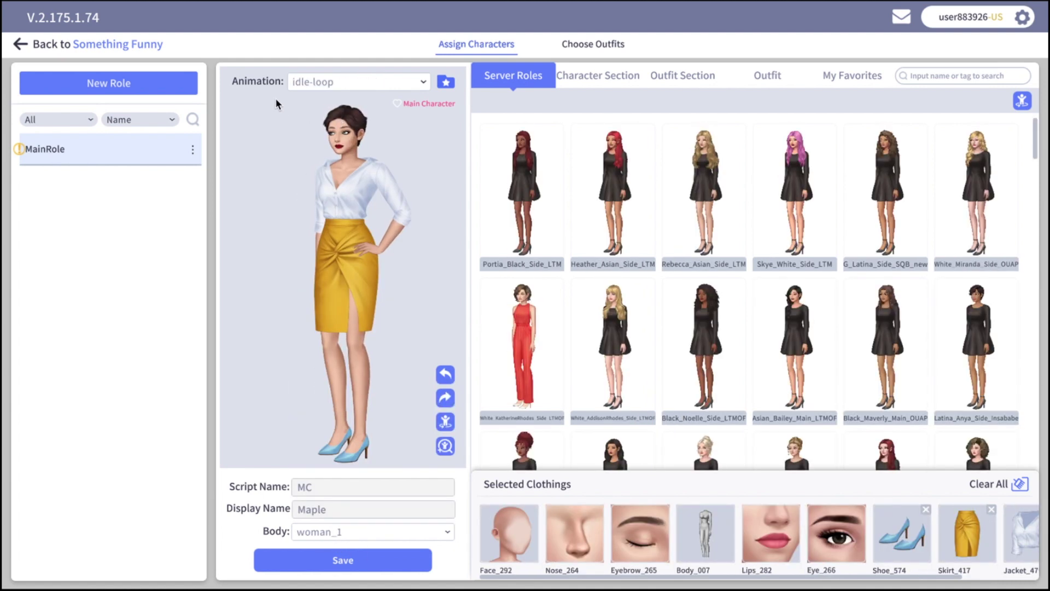
Preview Maple in squat-neutral, then set the animation to idle-neutral
{"action": "left_click", "coordinate": [424, 85]}
{"action": "scroll", "coordinate": [385, 127], "scroll_direction": "down", "scroll_amount": 5}
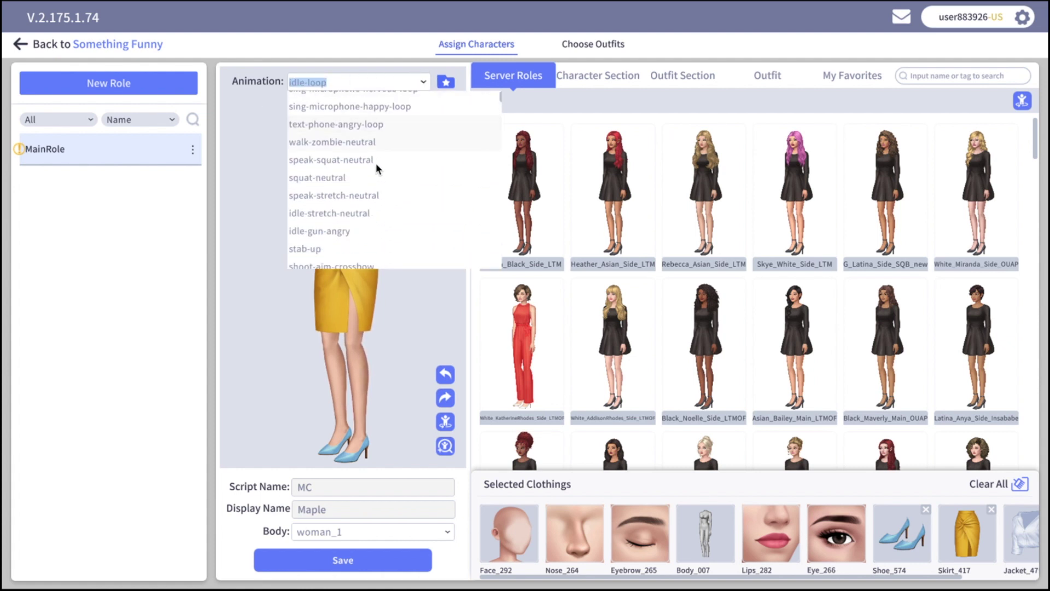
{"action": "left_click", "coordinate": [375, 177]}
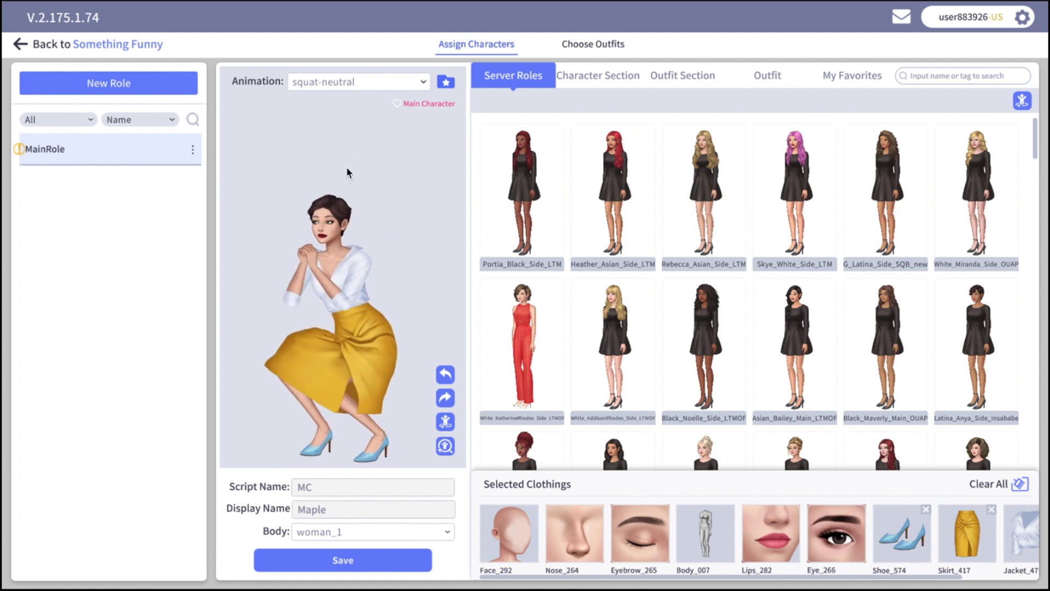
{"action": "left_click", "coordinate": [359, 81]}
{"action": "left_click", "coordinate": [494, 186]}
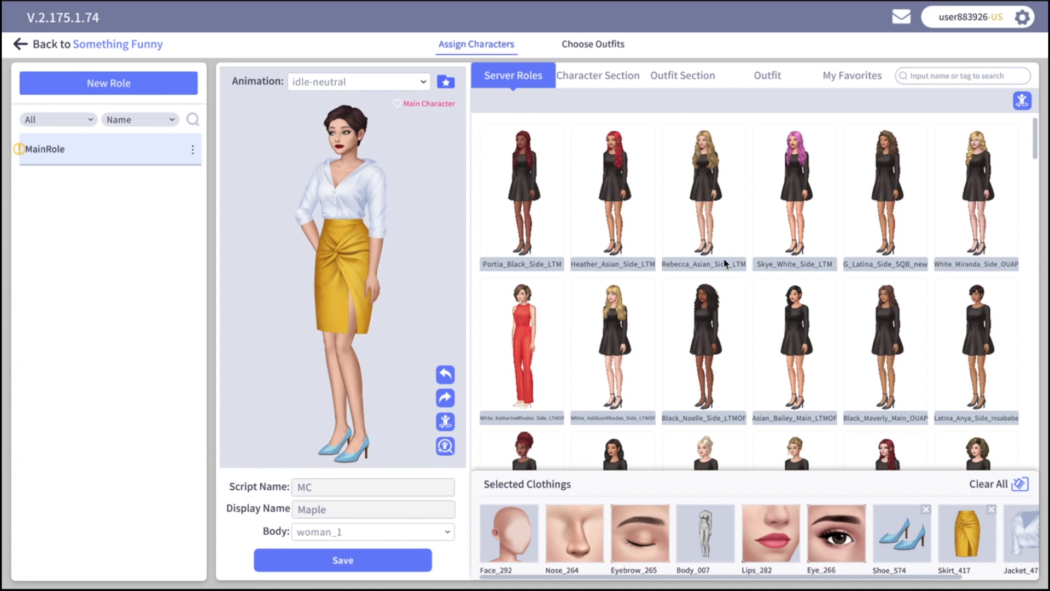
Try the Kiersten_White_Main_69M server role look on MC
{"action": "scroll", "coordinate": [749, 309], "scroll_direction": "down", "scroll_amount": 5}
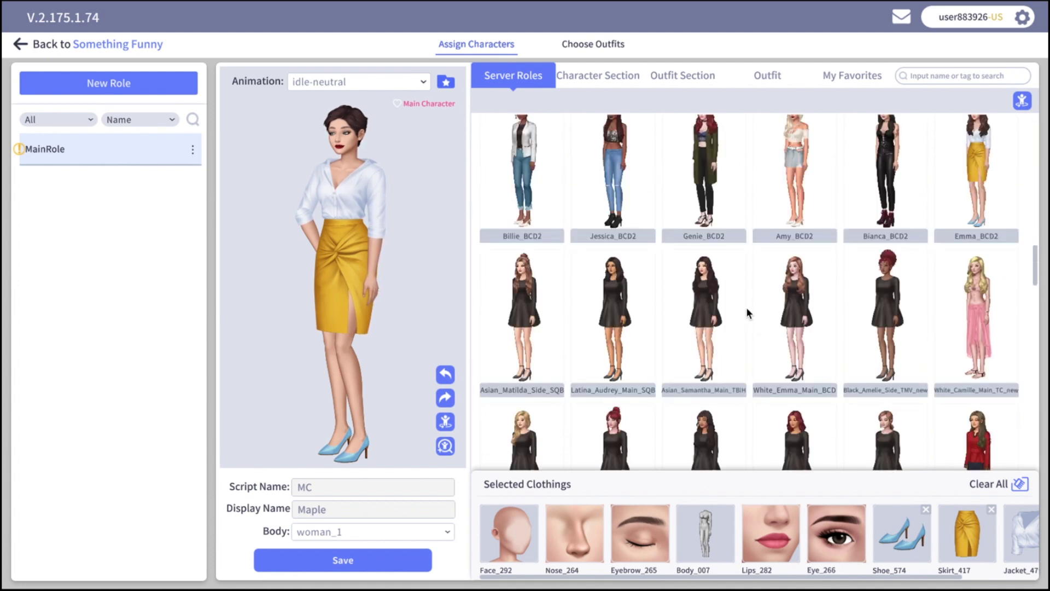
{"action": "scroll", "coordinate": [745, 303], "scroll_direction": "down", "scroll_amount": 3}
{"action": "scroll", "coordinate": [743, 301], "scroll_direction": "down", "scroll_amount": 5}
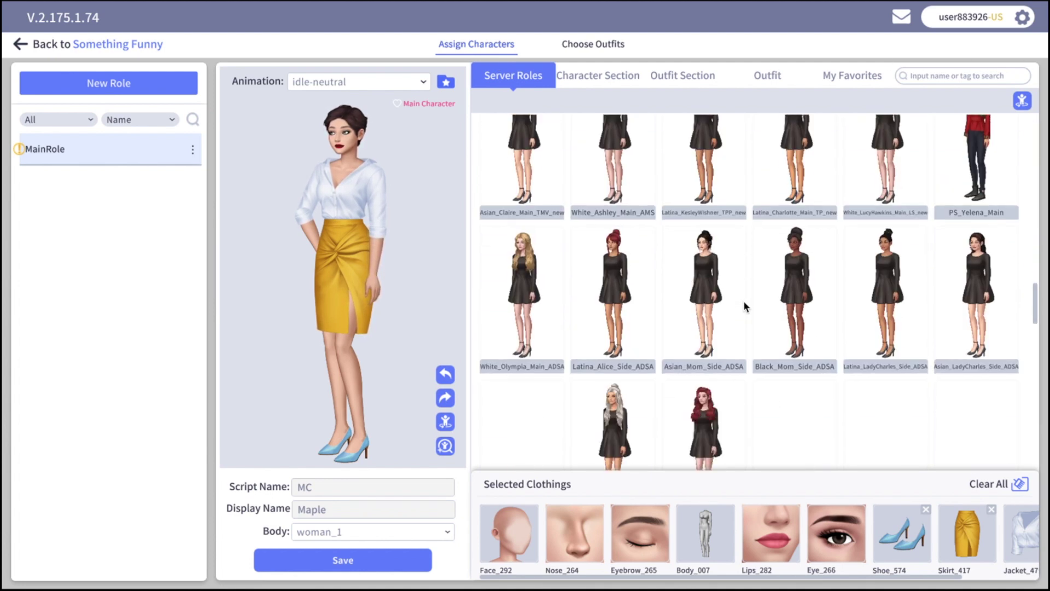
{"action": "scroll", "coordinate": [719, 252], "scroll_direction": "down", "scroll_amount": 1}
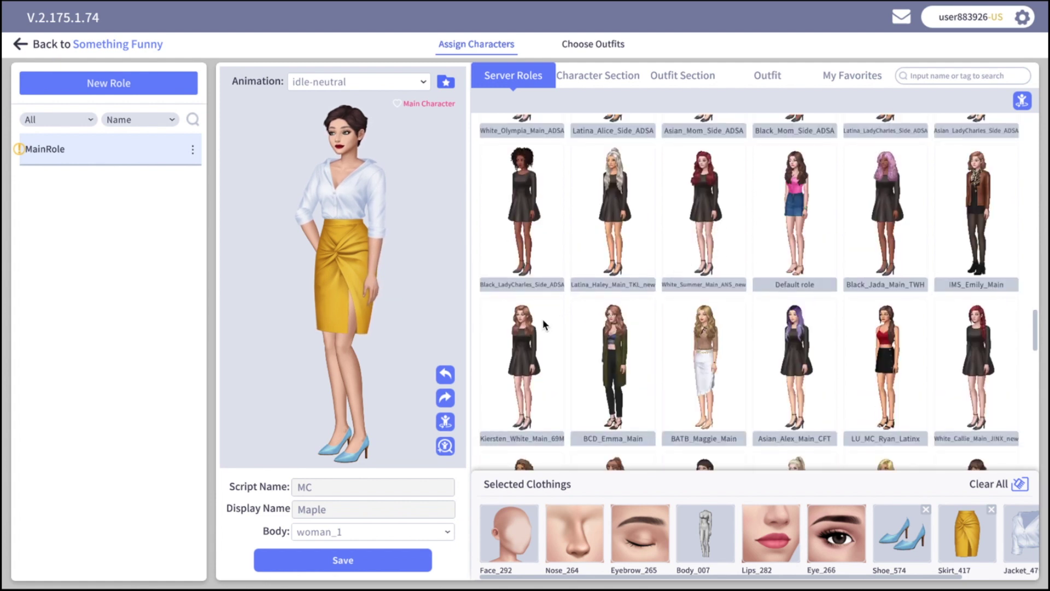
{"action": "left_click", "coordinate": [523, 335]}
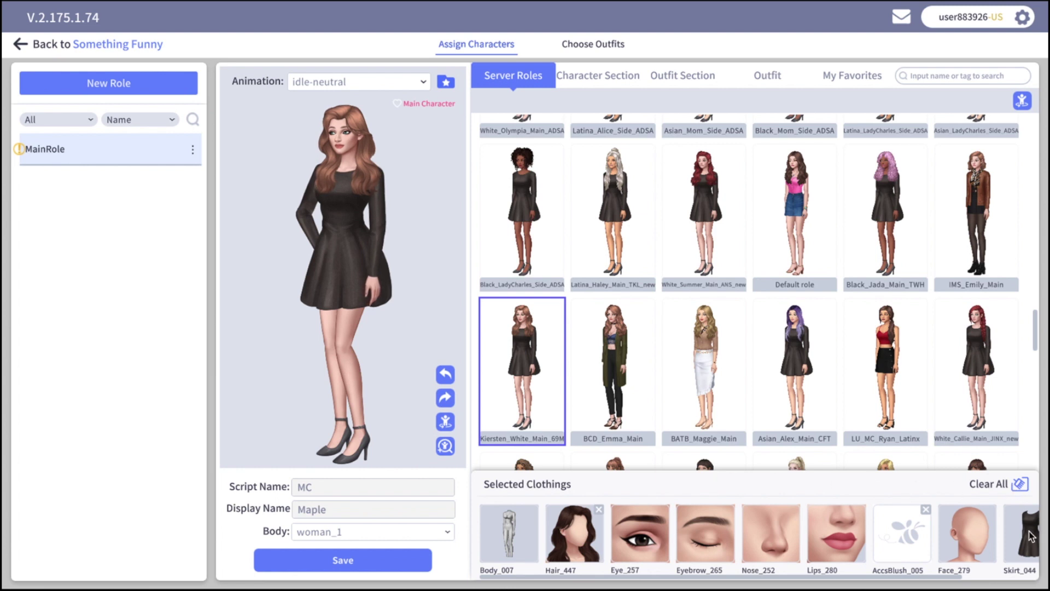
Remove Hair_447, AccsBlush_005 and all clothing, then apply Latina_Haley_Main_TKL_new
{"action": "scroll", "coordinate": [829, 543], "scroll_direction": "right", "scroll_amount": 1}
{"action": "scroll", "coordinate": [829, 544], "scroll_direction": "left", "scroll_amount": 1}
{"action": "left_click", "coordinate": [599, 509]}
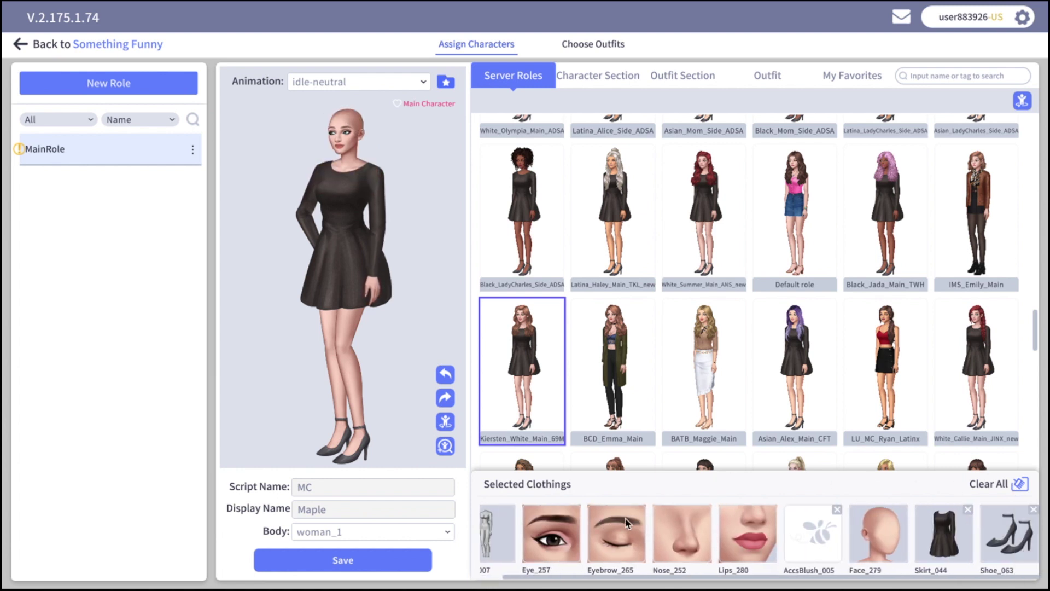
{"action": "left_click", "coordinate": [837, 510]}
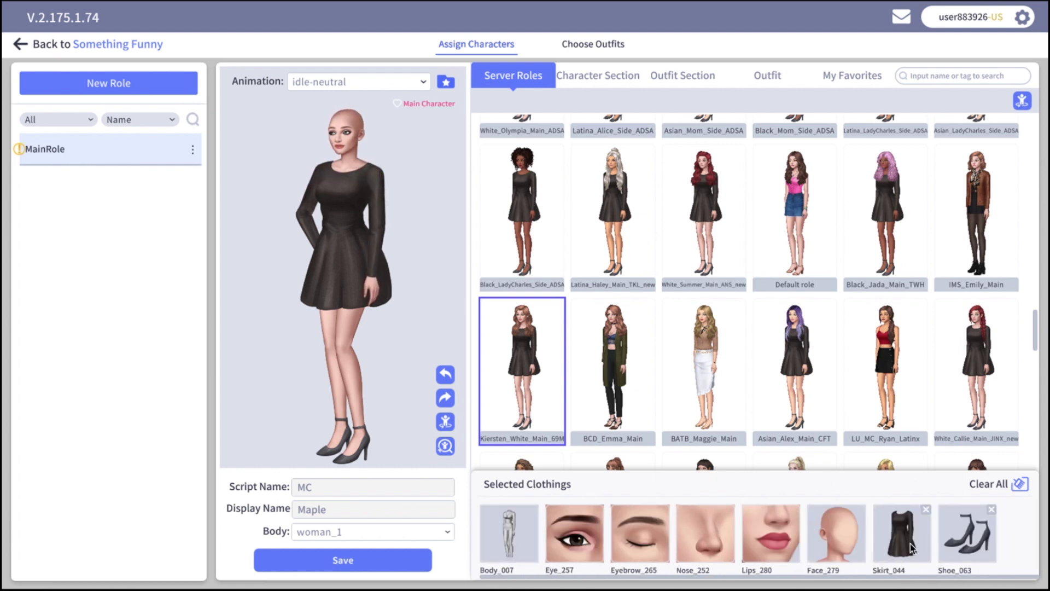
{"action": "left_click", "coordinate": [1022, 484]}
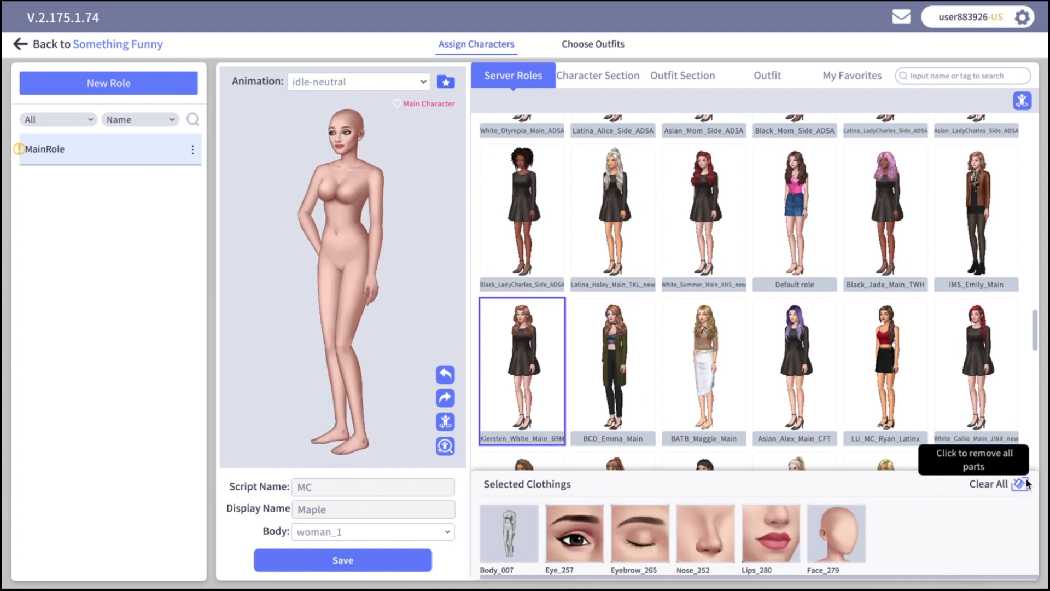
{"action": "left_click", "coordinate": [612, 218]}
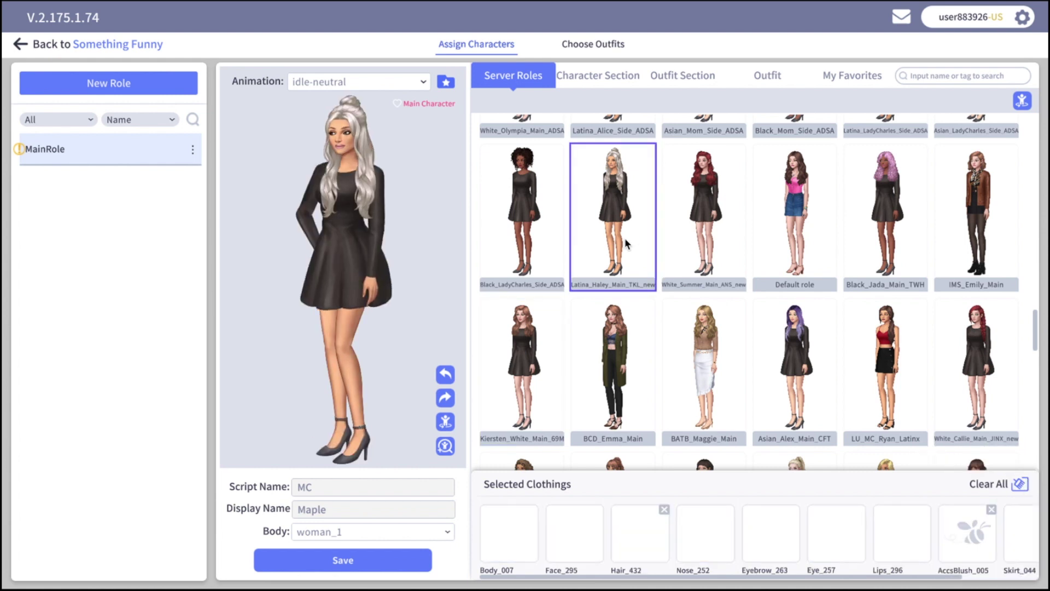
In Character Section, give MC OralCavity_006 teeth and AccsBlush_010 freckles
{"action": "left_click", "coordinate": [581, 77]}
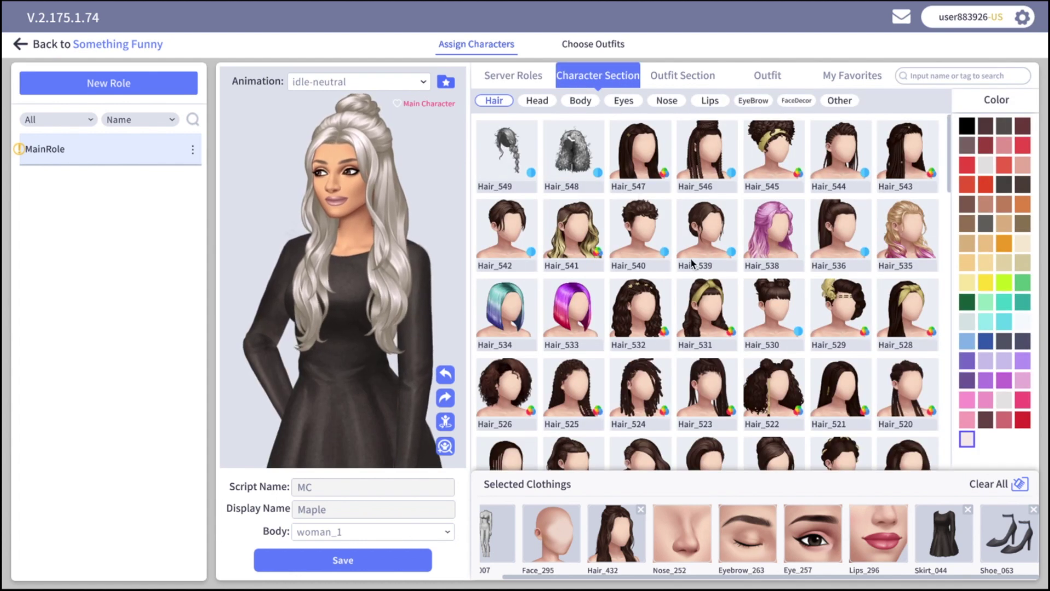
{"action": "scroll", "coordinate": [643, 350], "scroll_direction": "down", "scroll_amount": 3}
{"action": "scroll", "coordinate": [643, 350], "scroll_direction": "down", "scroll_amount": 5}
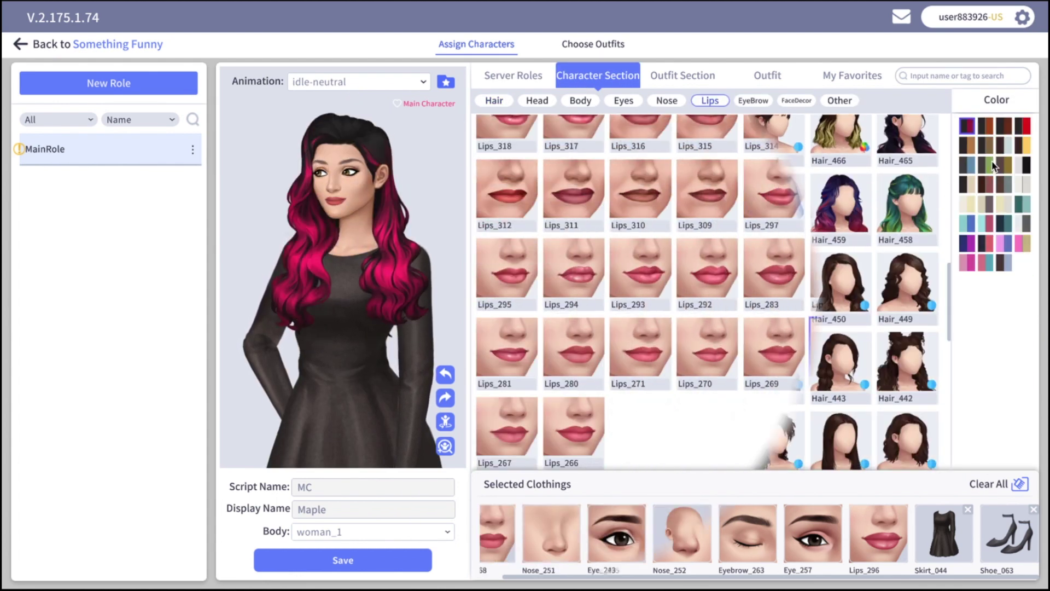
{"action": "left_click", "coordinate": [919, 251]}
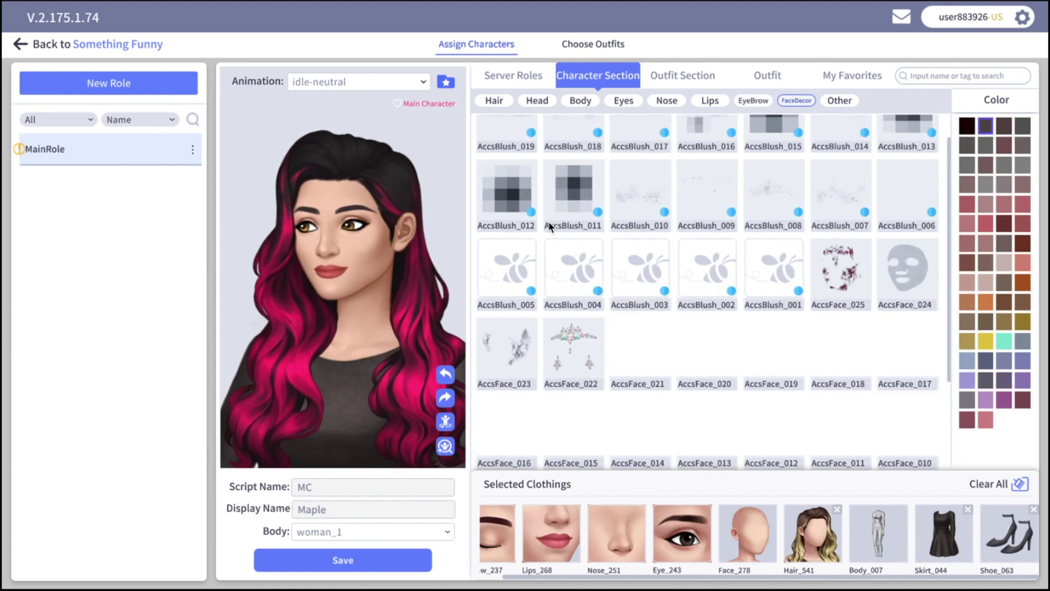
{"action": "left_click", "coordinate": [640, 192]}
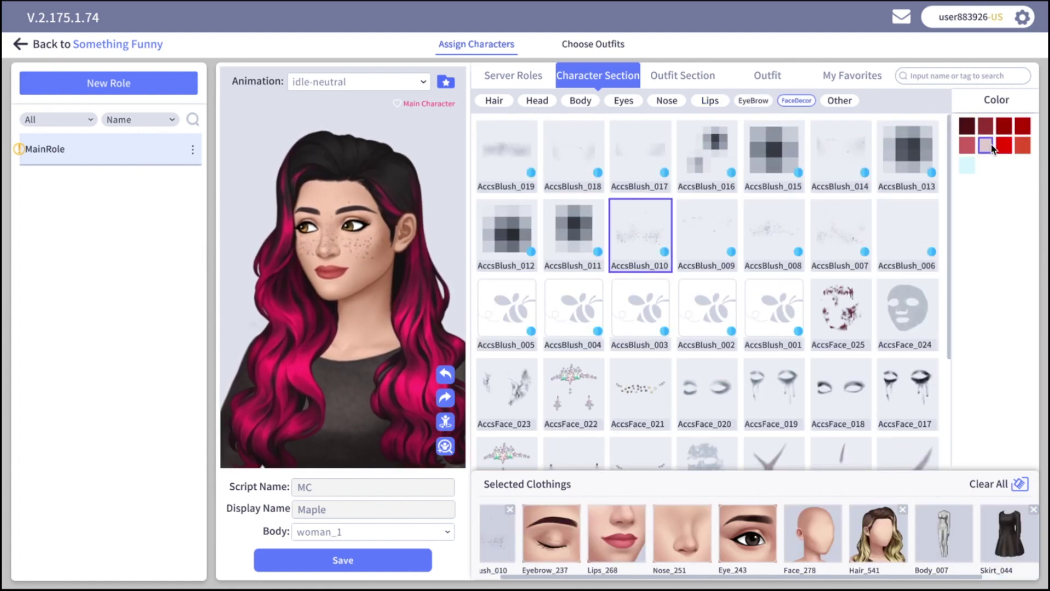
Settle on the AccsFace_018 face decoration and add the Tattoos_013 tattoo
{"action": "scroll", "coordinate": [776, 246], "scroll_direction": "down", "scroll_amount": 2}
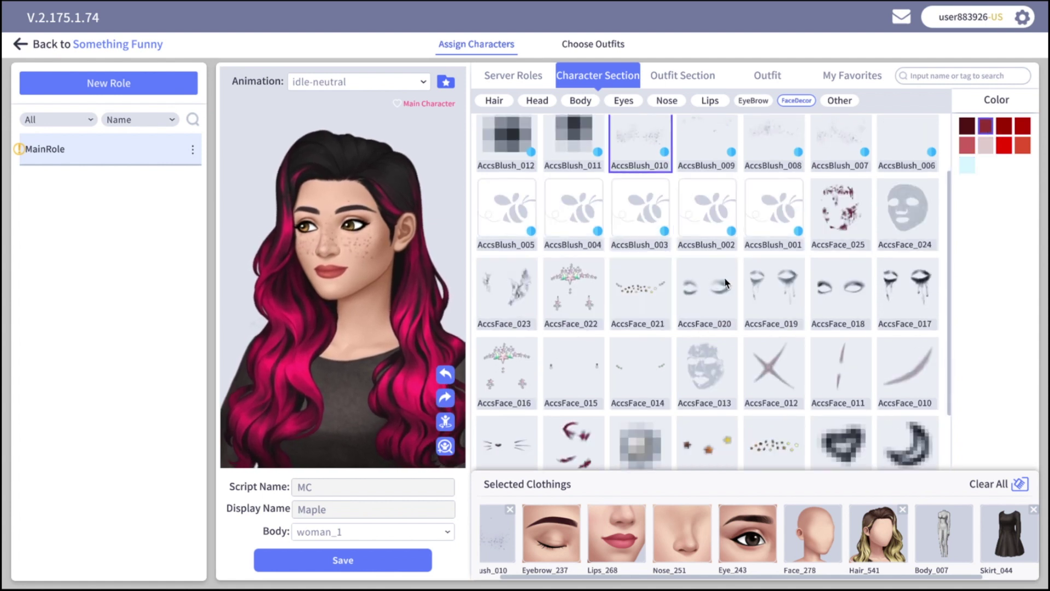
{"action": "left_click", "coordinate": [725, 279]}
{"action": "left_click", "coordinate": [833, 283]}
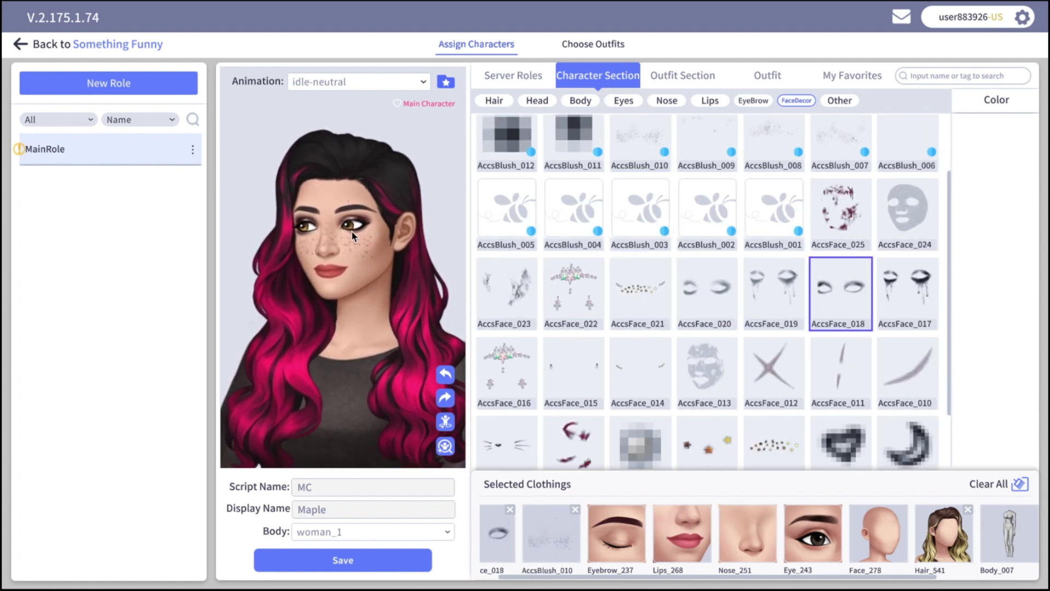
{"action": "scroll", "coordinate": [785, 352], "scroll_direction": "down", "scroll_amount": 2}
{"action": "left_click", "coordinate": [576, 419]}
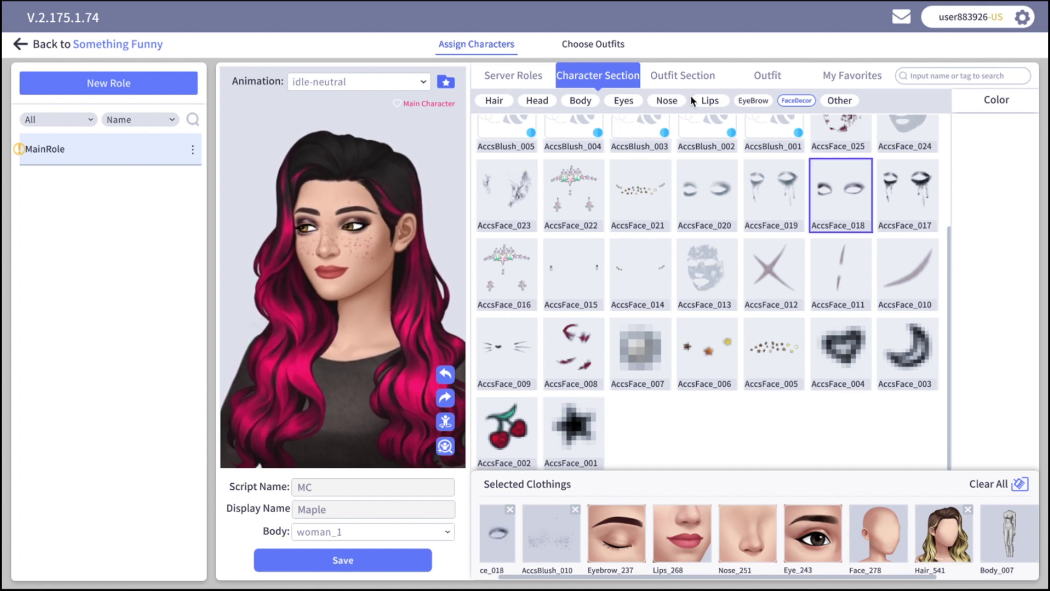
{"action": "left_click", "coordinate": [839, 100]}
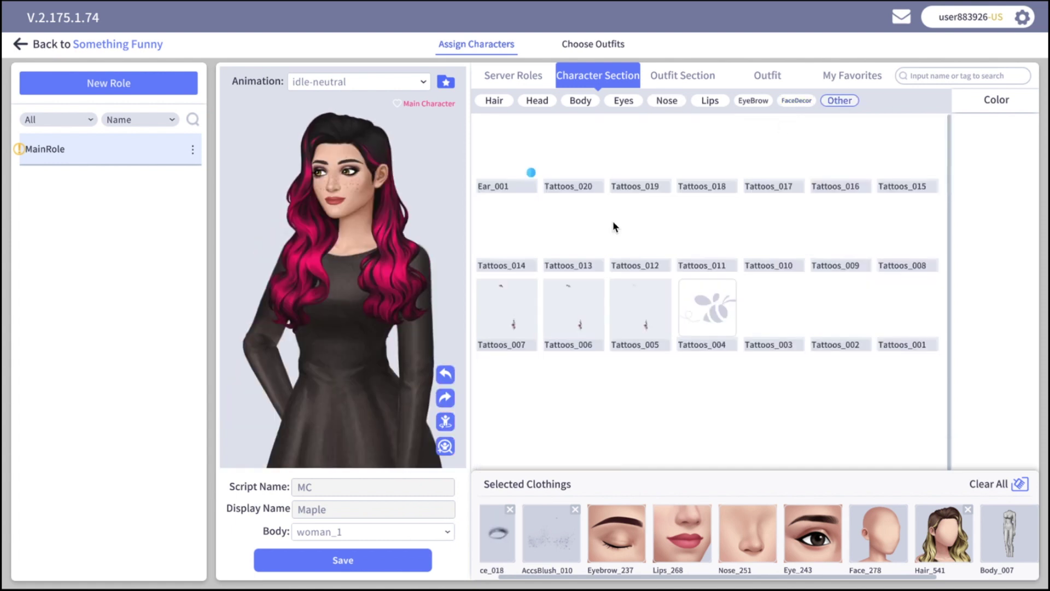
{"action": "left_click", "coordinate": [583, 227]}
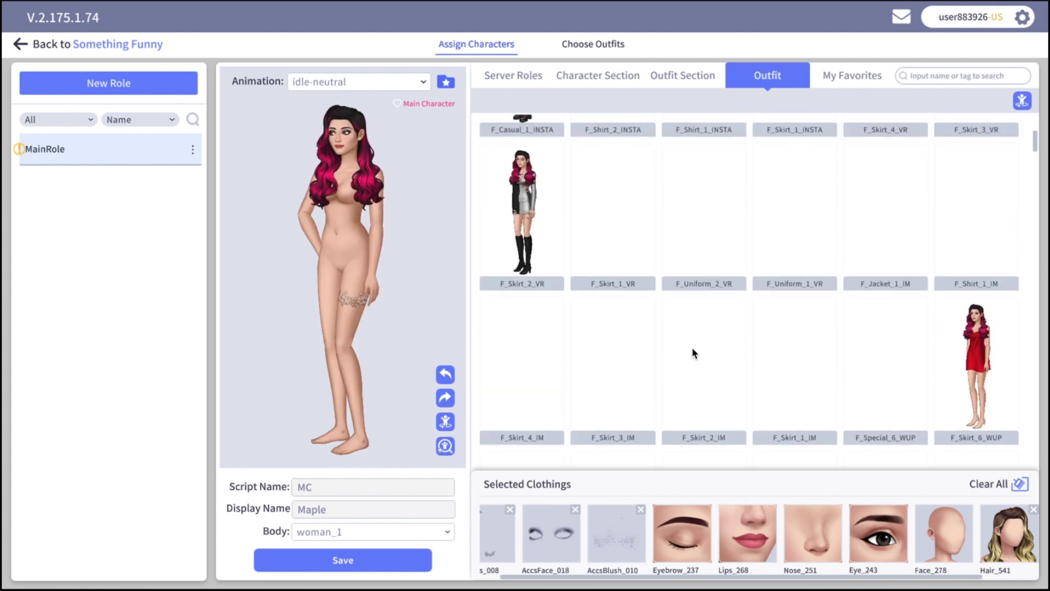
Dress MC in the F_Skirt_2_VR outfit and show its individual clothing pieces
{"action": "scroll", "coordinate": [691, 347], "scroll_direction": "up", "scroll_amount": 1}
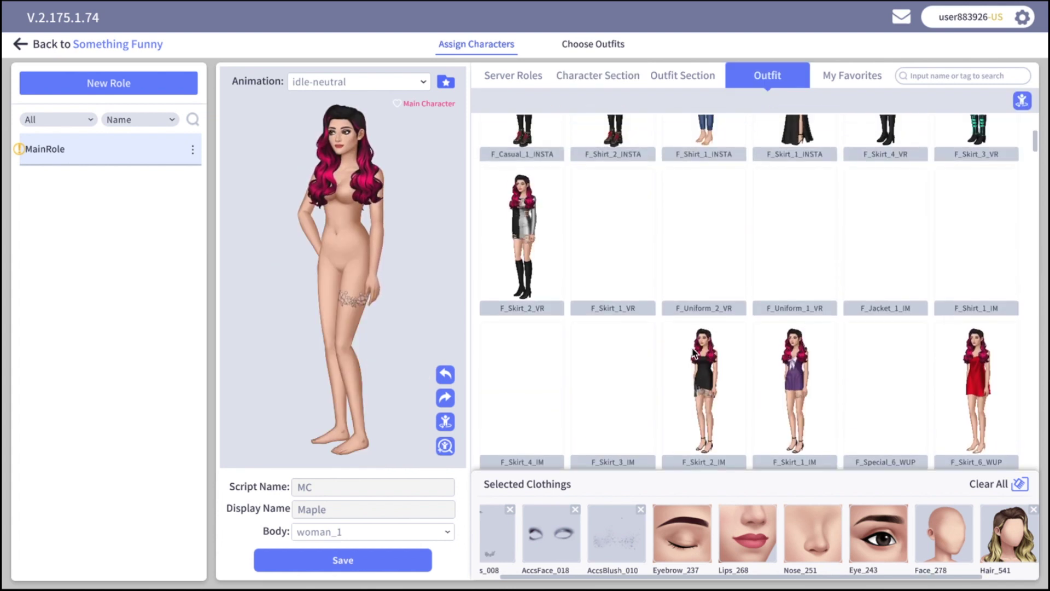
{"action": "scroll", "coordinate": [694, 352], "scroll_direction": "up", "scroll_amount": 3}
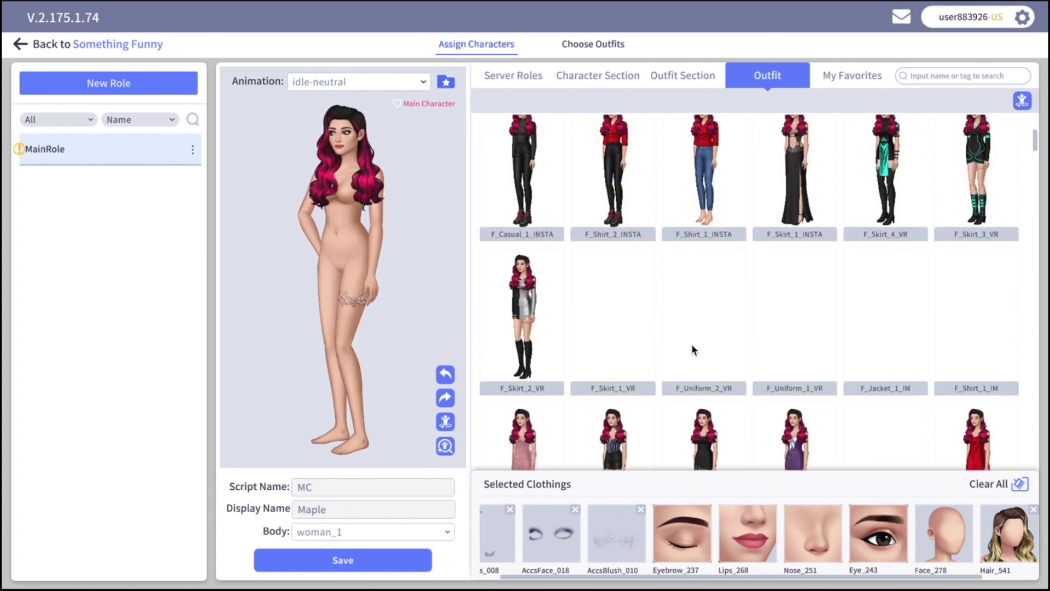
{"action": "left_click", "coordinate": [530, 298]}
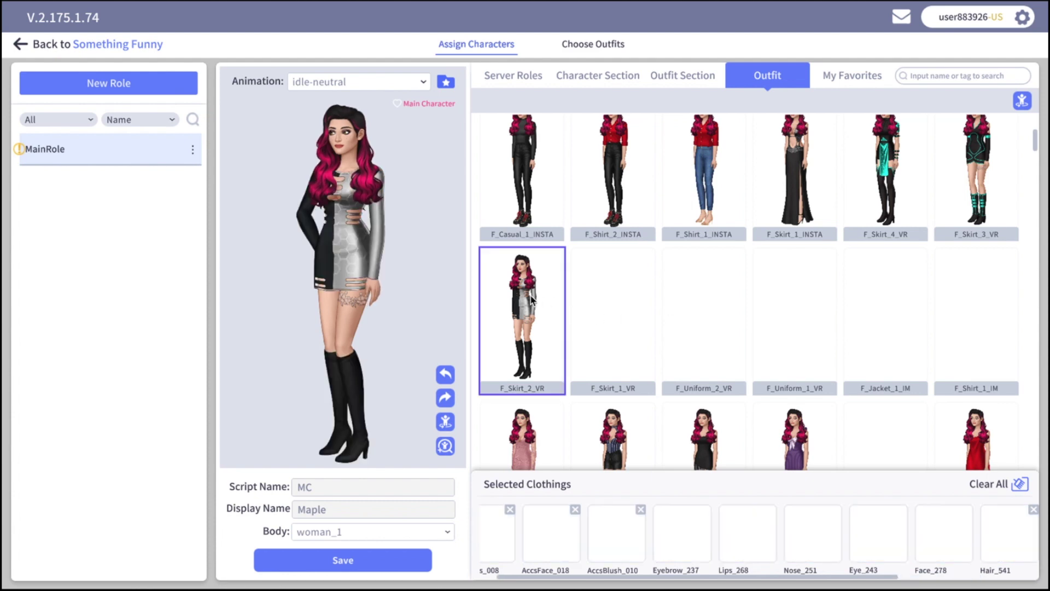
{"action": "left_click", "coordinate": [697, 71]}
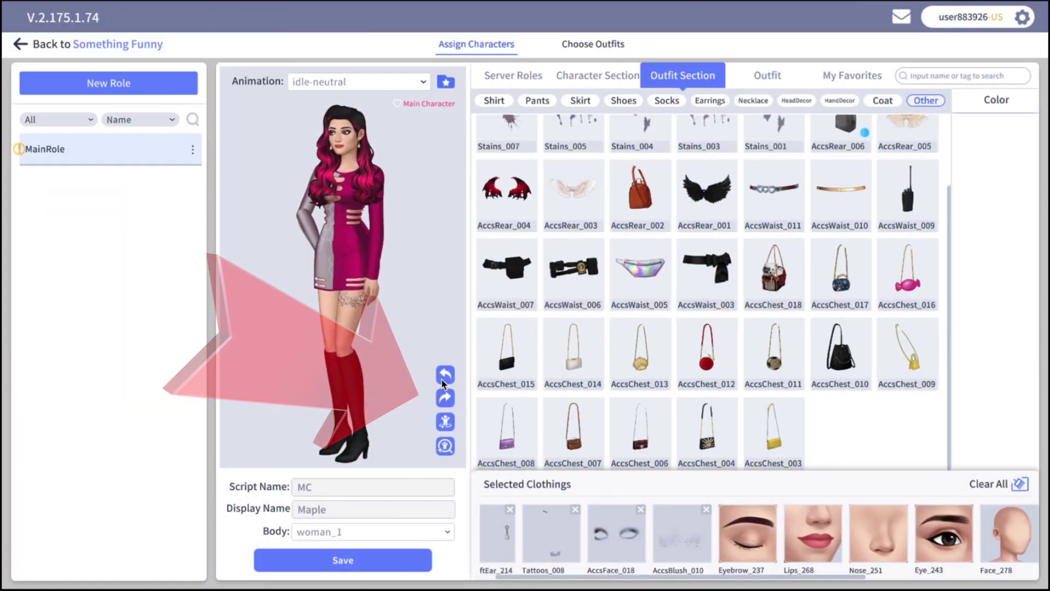
Undo the red knee socks, then inspect MC from back, front and close up
{"action": "left_click", "coordinate": [444, 376]}
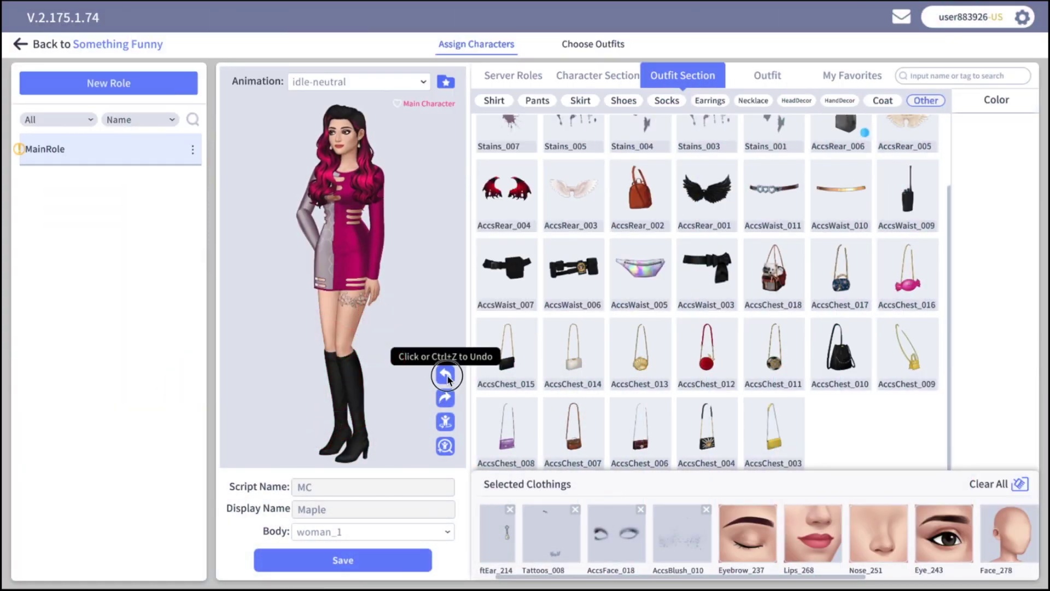
{"action": "left_click", "coordinate": [445, 427]}
{"action": "left_click", "coordinate": [445, 426]}
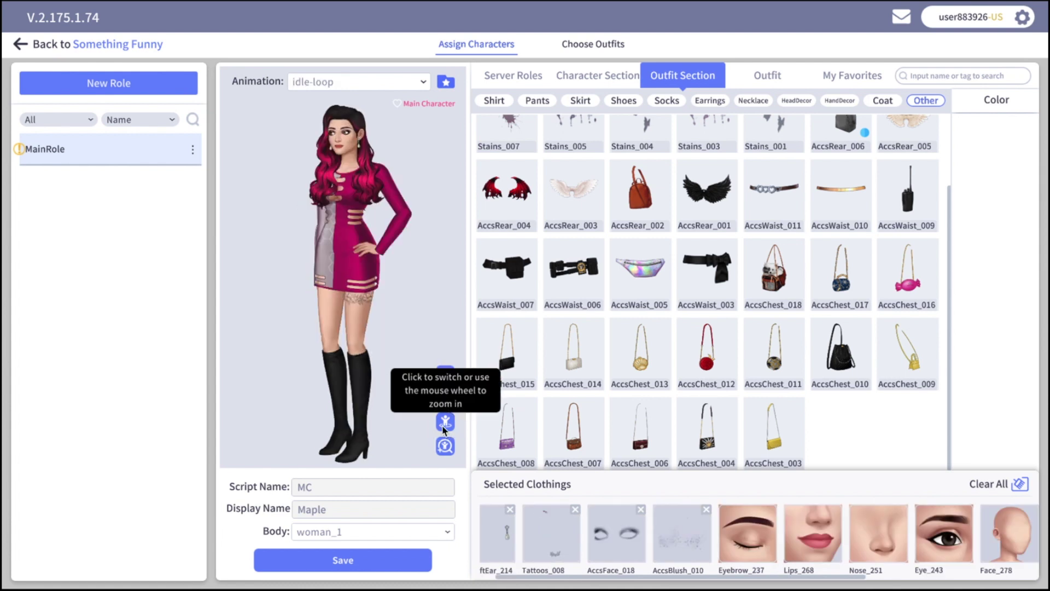
{"action": "left_click", "coordinate": [444, 446]}
{"action": "left_click", "coordinate": [445, 446]}
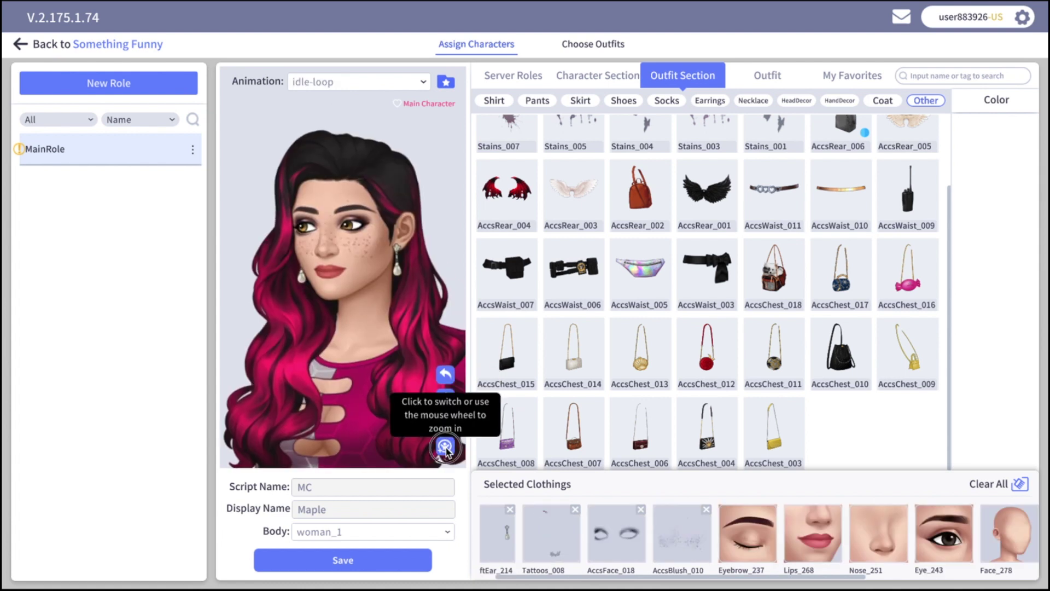
{"action": "left_click", "coordinate": [445, 447]}
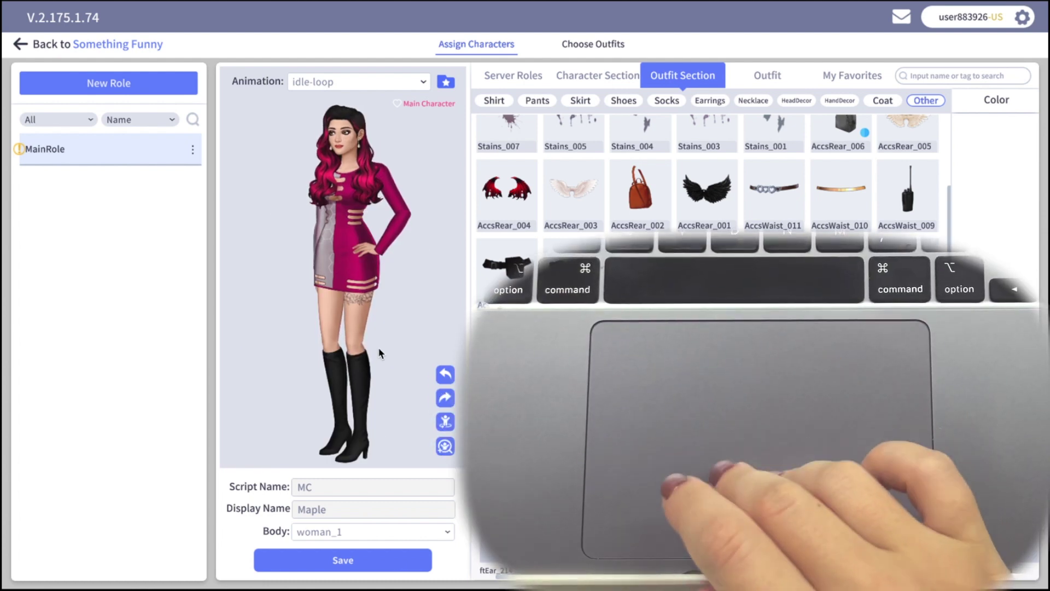
{"action": "scroll", "coordinate": [379, 353], "scroll_direction": "up", "scroll_amount": 3}
{"action": "scroll", "coordinate": [379, 349], "scroll_direction": "down", "scroll_amount": 5}
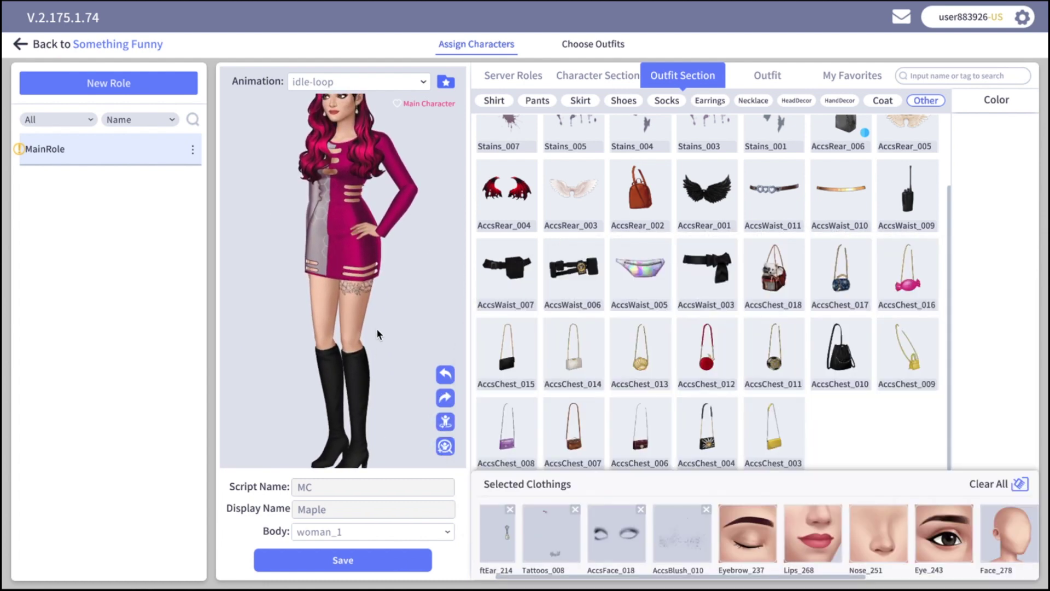
{"action": "scroll", "coordinate": [385, 358], "scroll_direction": "up", "scroll_amount": 3}
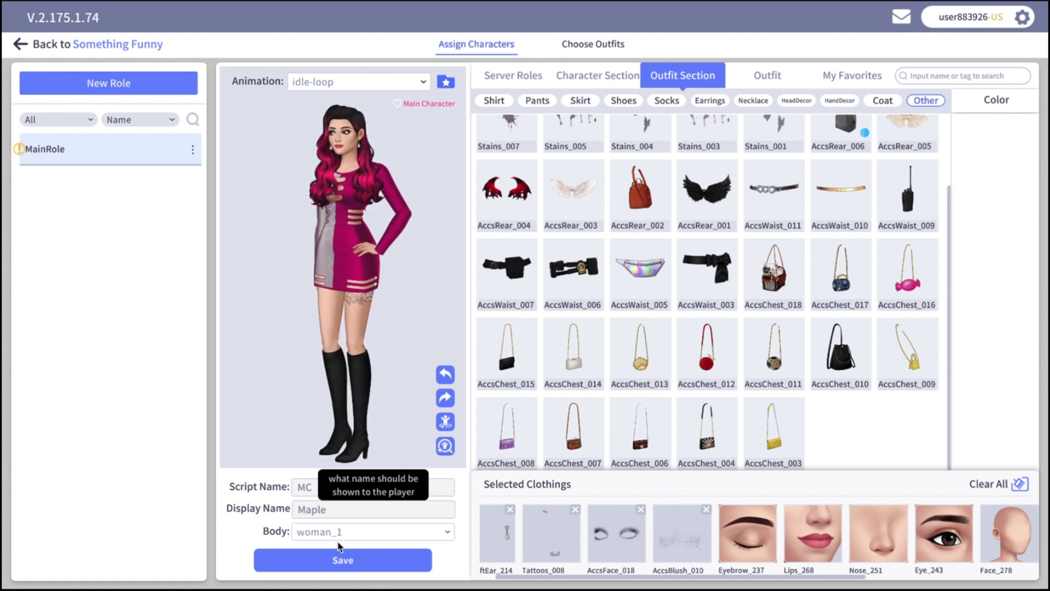
Save the MC role, mark it as Main Character with the heart, and save again
{"action": "left_click", "coordinate": [333, 567]}
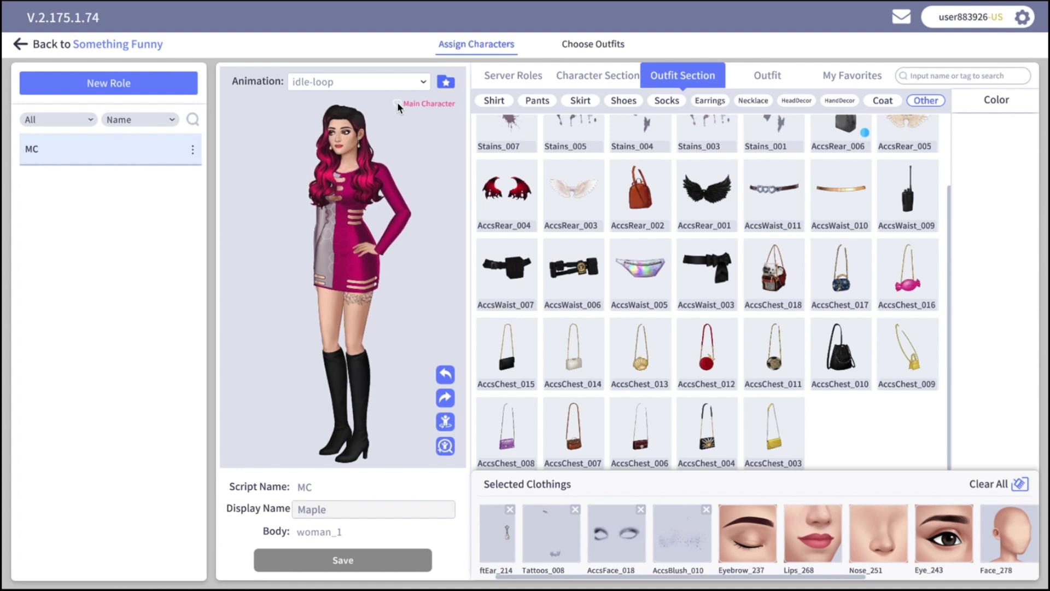
{"action": "left_click", "coordinate": [396, 103]}
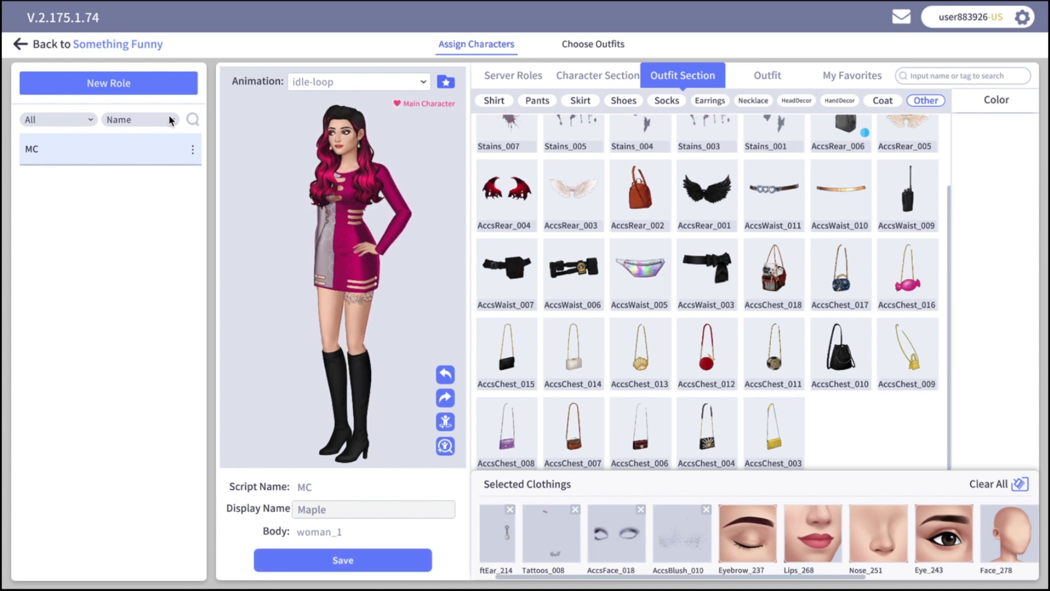
{"action": "left_click", "coordinate": [312, 559]}
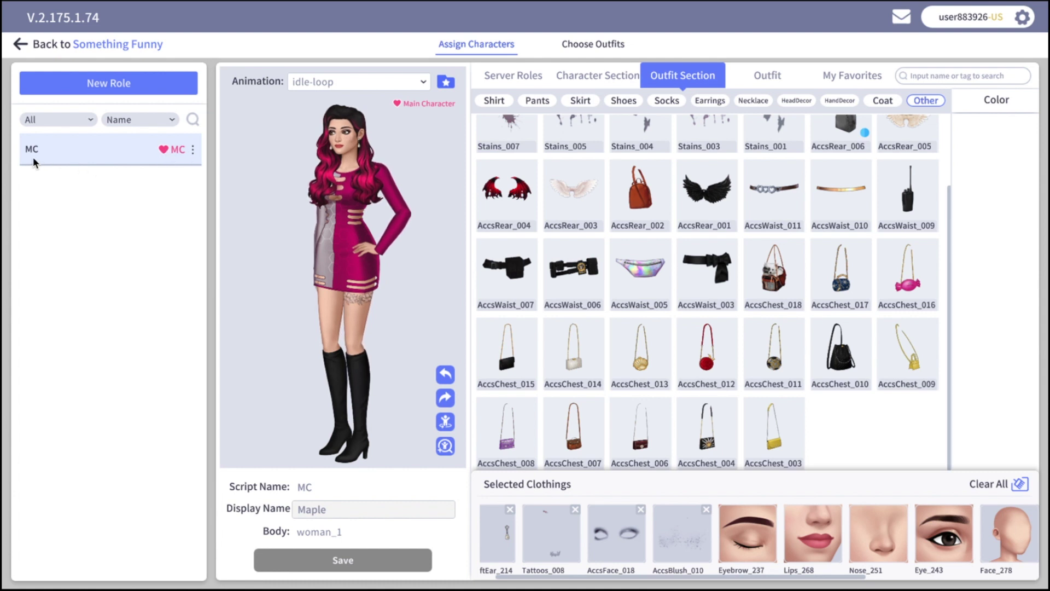
Copy the MC role as script name mc2 with display name [MC], and save it
{"action": "left_click", "coordinate": [194, 151]}
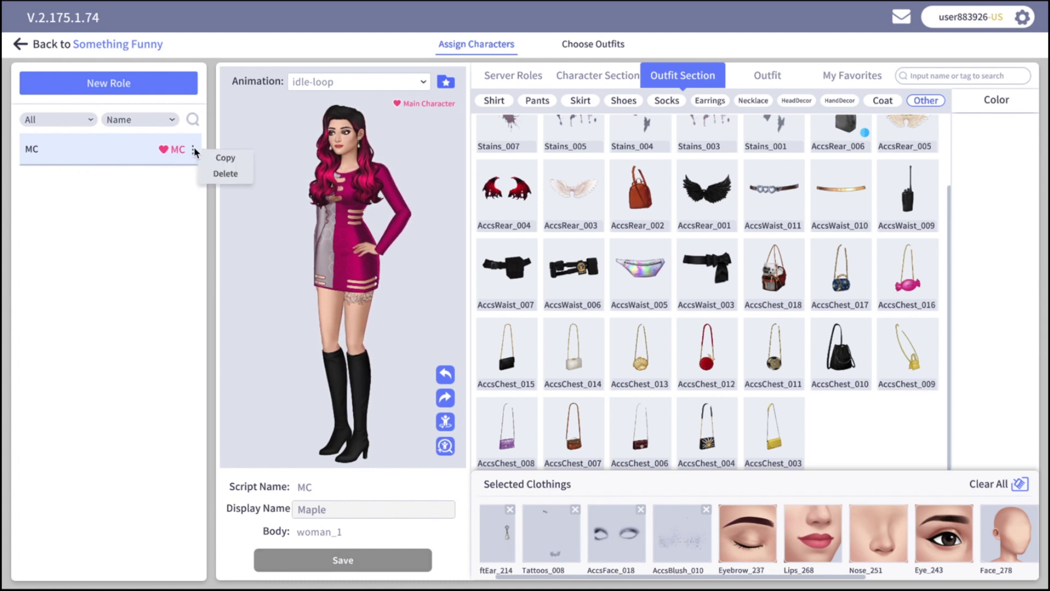
{"action": "left_click", "coordinate": [240, 157]}
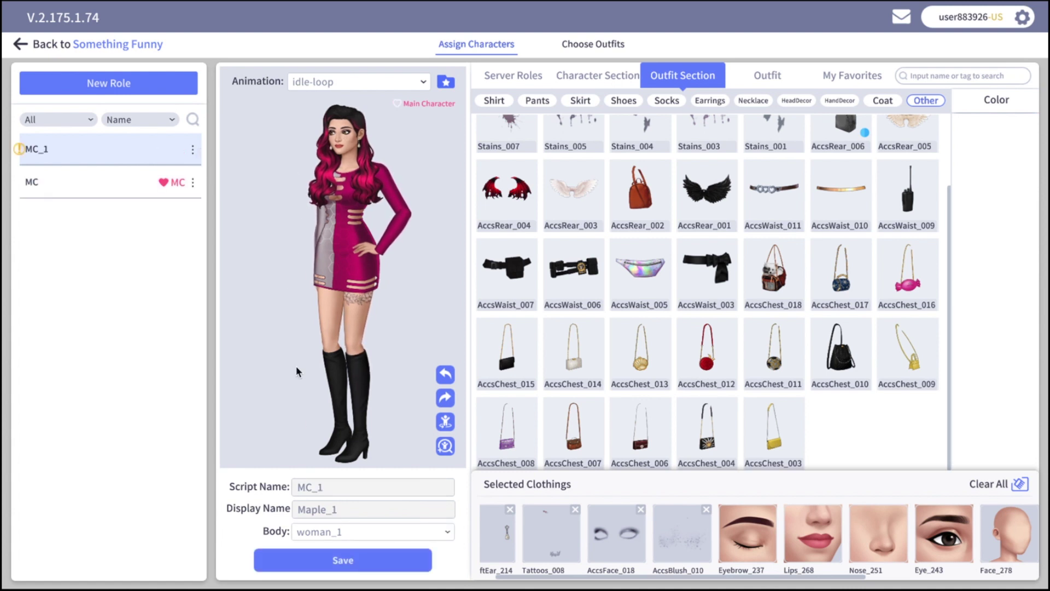
{"action": "left_click", "coordinate": [346, 489]}
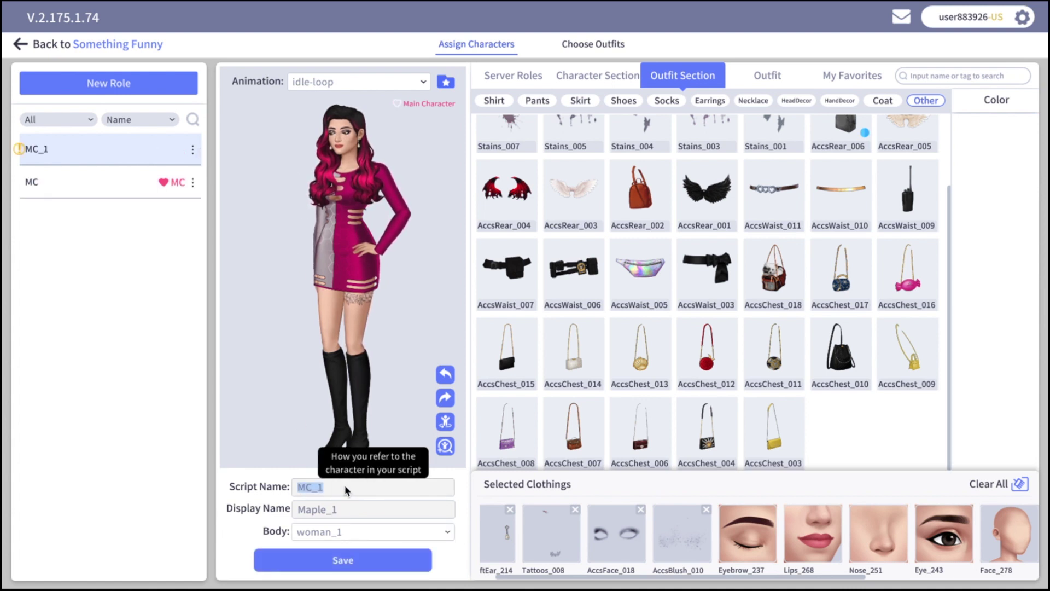
{"action": "type", "text": "MC2"}
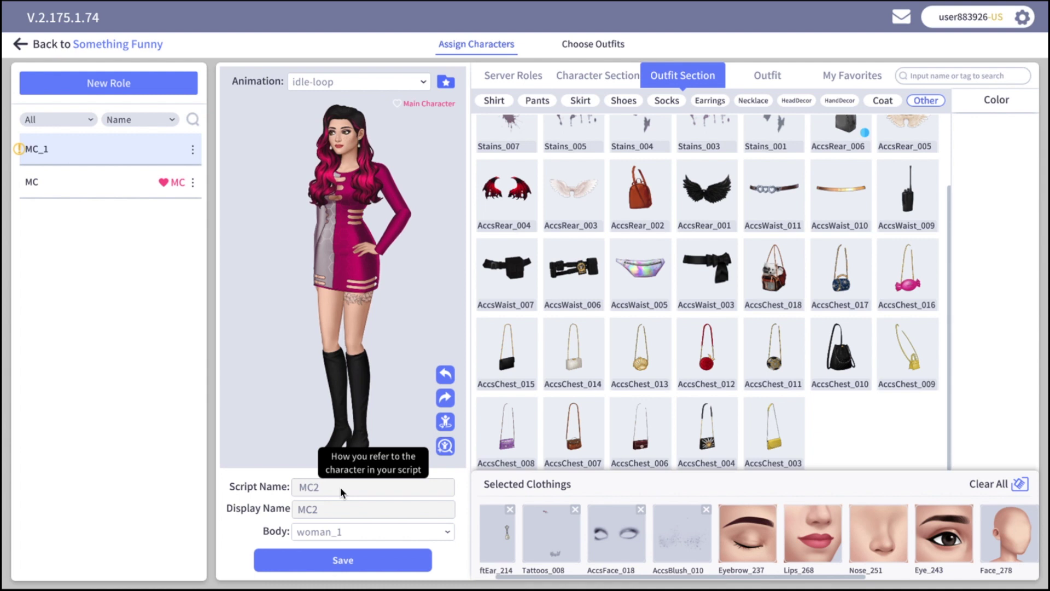
{"action": "left_click_drag", "start_coordinate": [340, 487], "coordinate": [273, 486]}
{"action": "type", "text": "mc"}
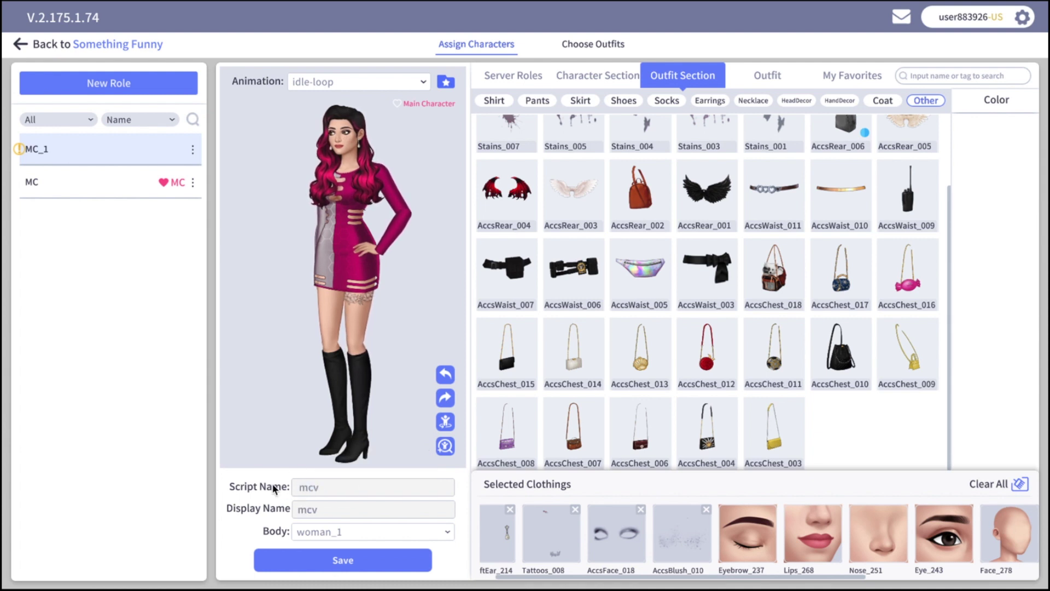
{"action": "type", "text": "2"}
{"action": "left_click", "coordinate": [331, 504]}
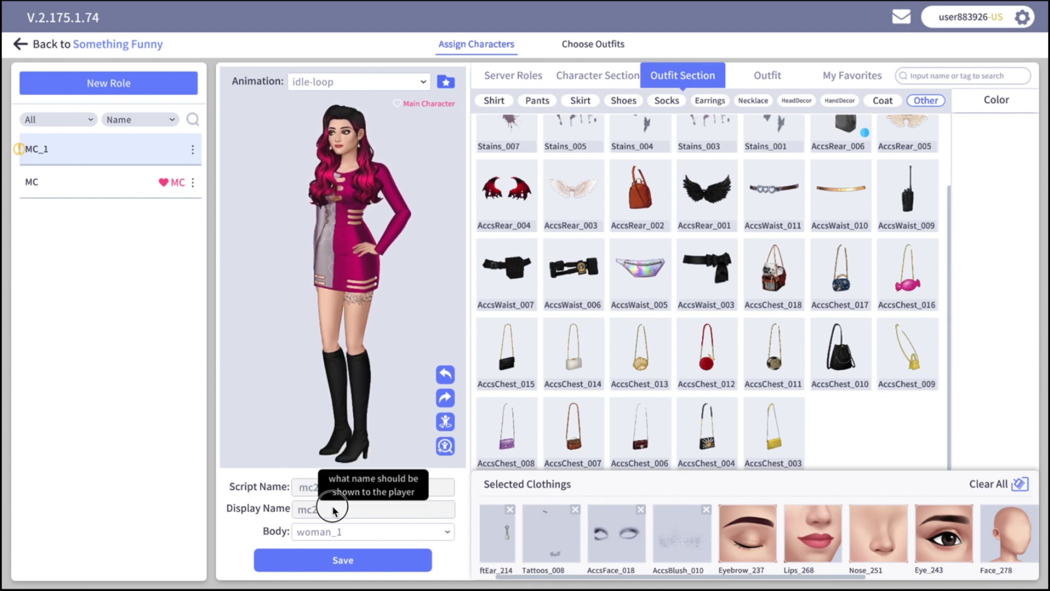
{"action": "type", "text": "[M"}
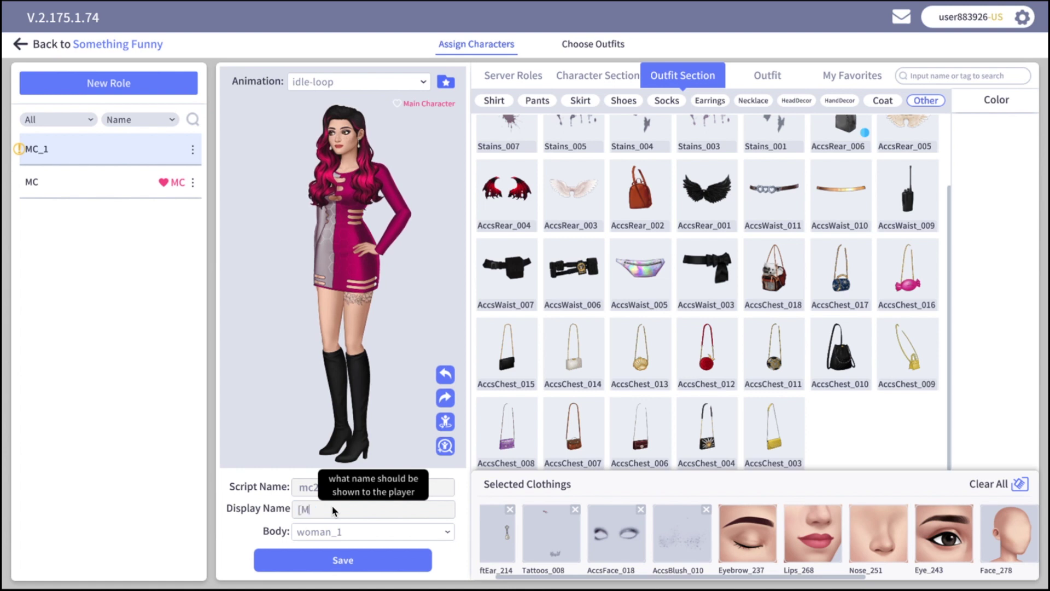
{"action": "type", "text": "C]"}
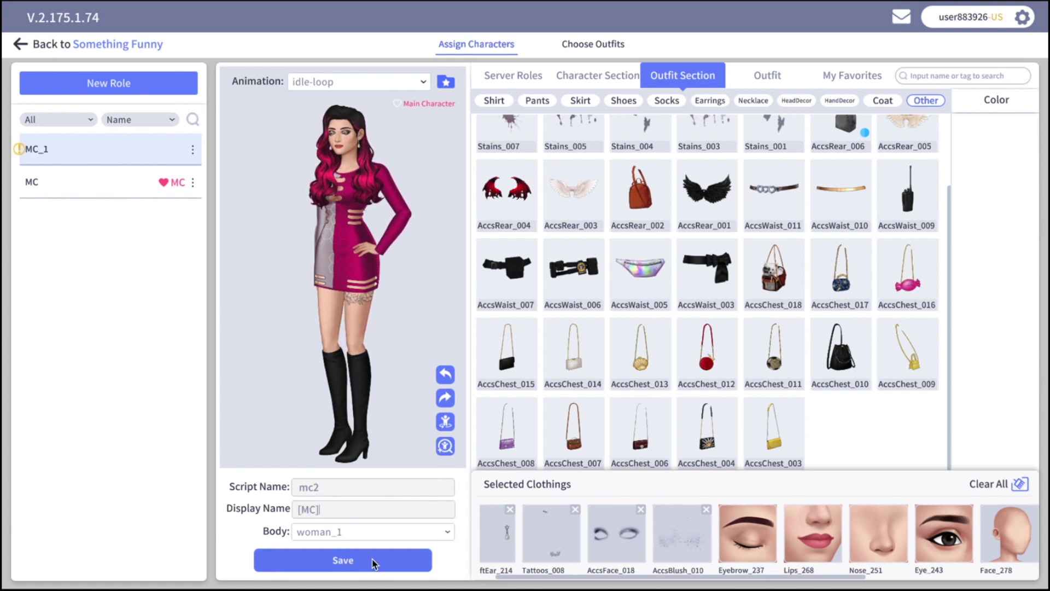
{"action": "left_click", "coordinate": [370, 560]}
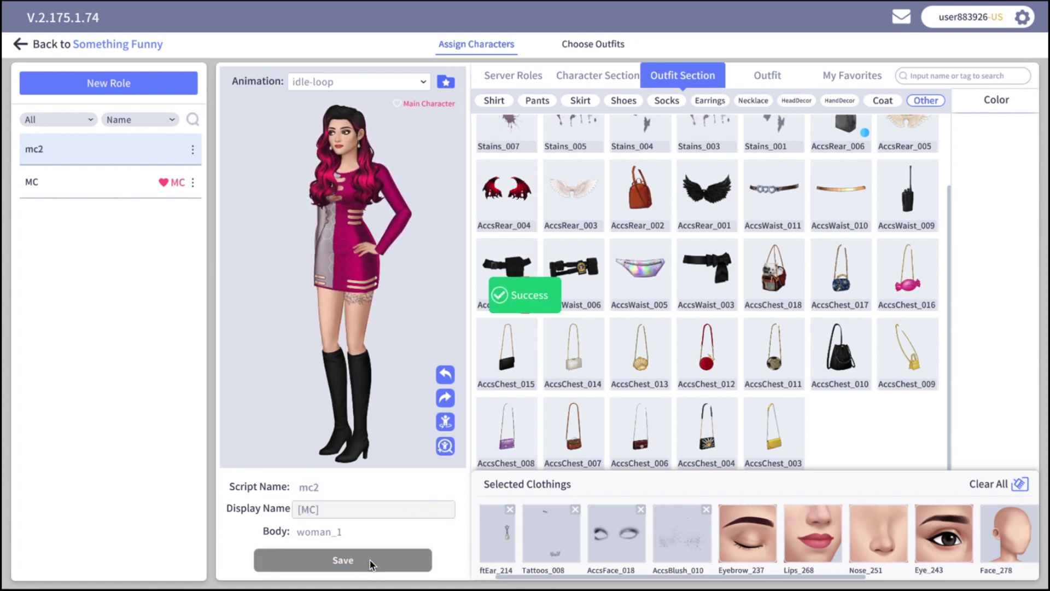
Delete the mc2 role and confirm the warning
{"action": "left_click", "coordinate": [192, 150]}
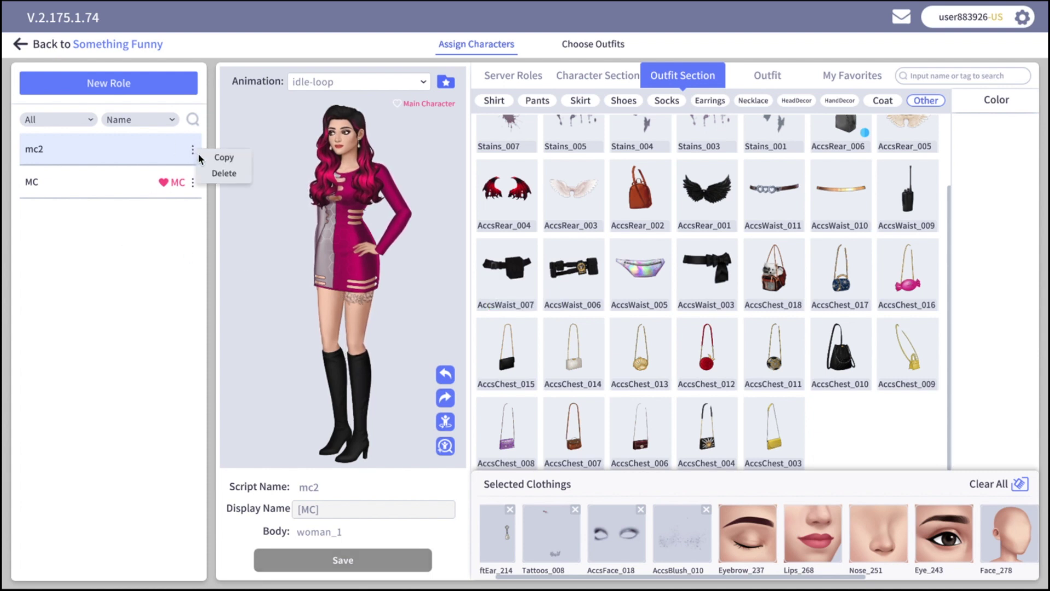
{"action": "left_click", "coordinate": [224, 173]}
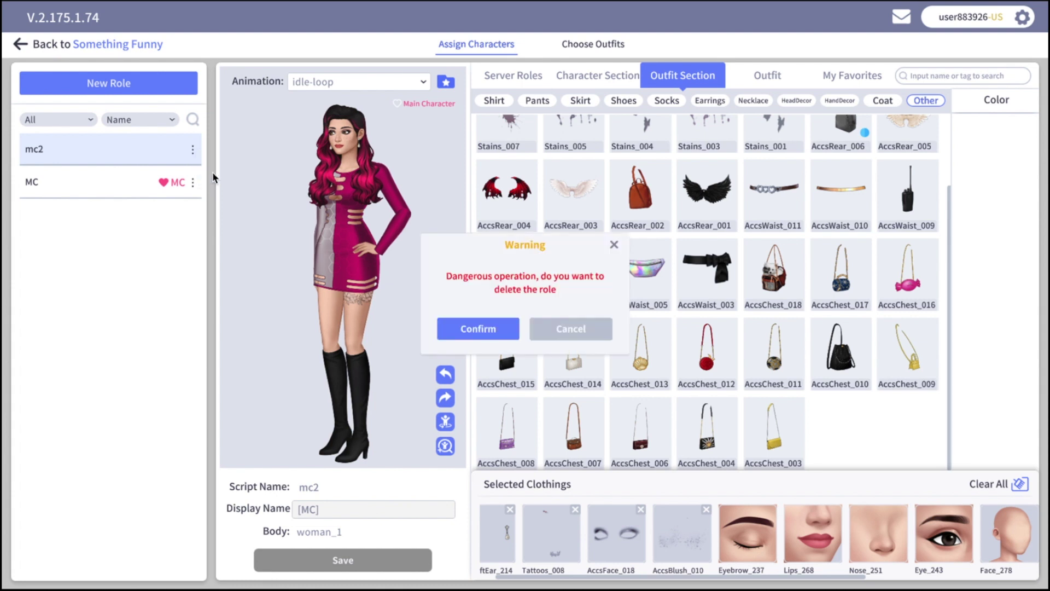
{"action": "left_click", "coordinate": [500, 333]}
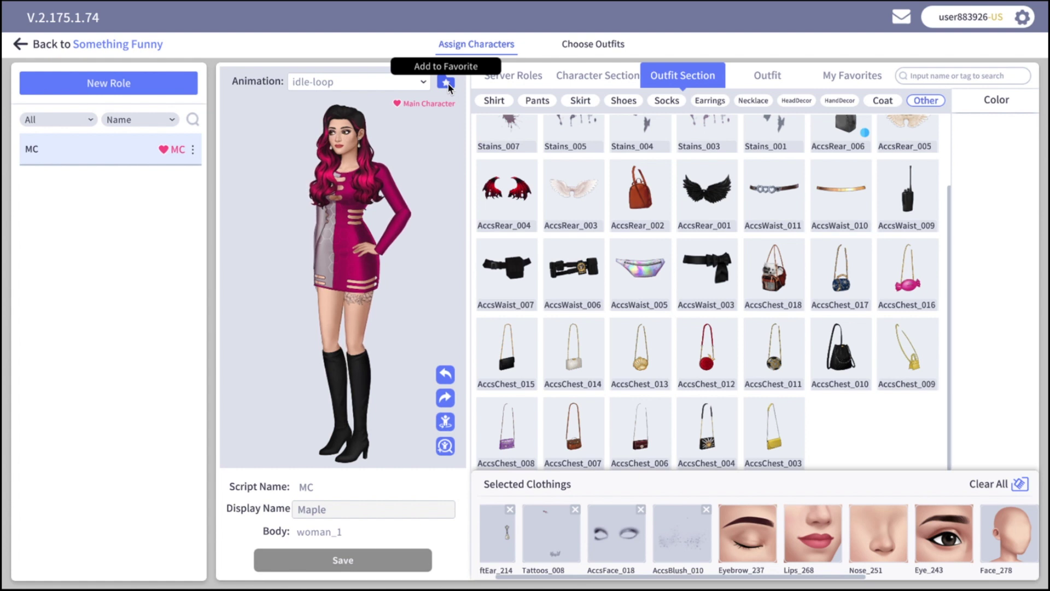
Add MC's outfit to favorites and start a new role with script name LI
{"action": "left_click", "coordinate": [447, 82]}
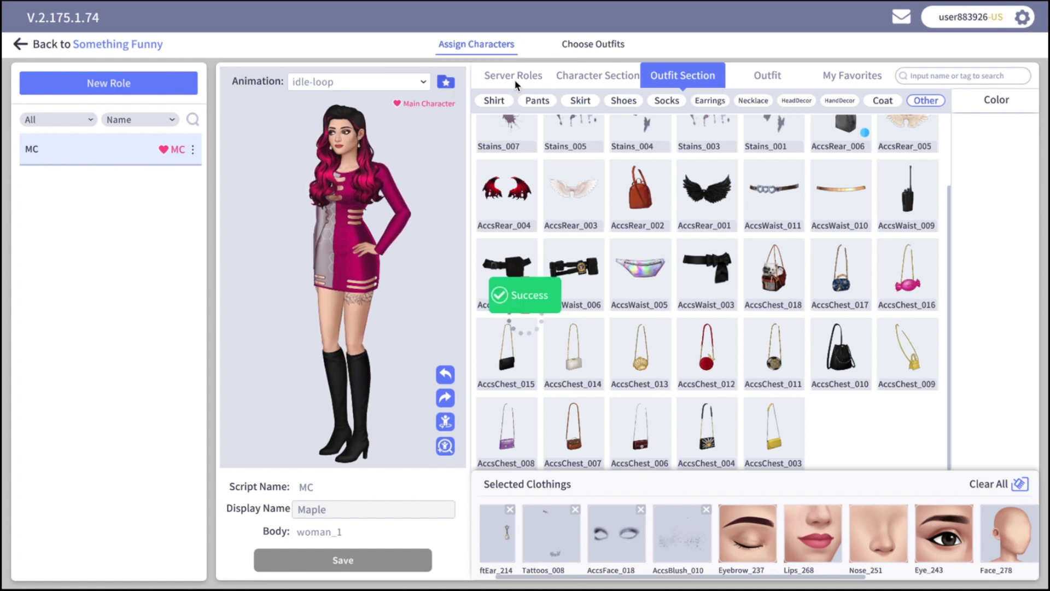
{"action": "left_click", "coordinate": [845, 77]}
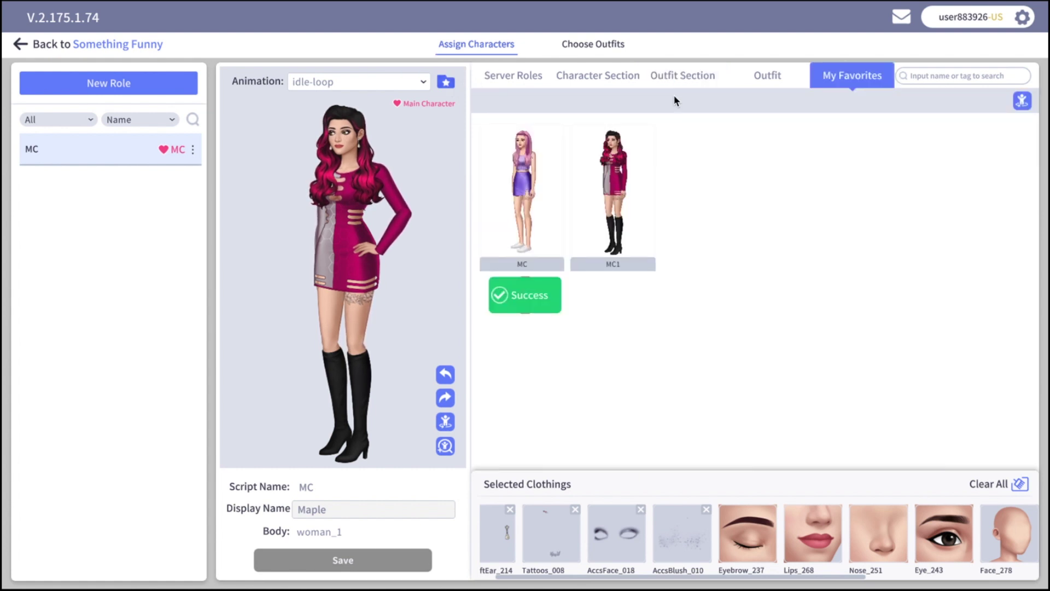
{"action": "left_click", "coordinate": [108, 87]}
{"action": "left_click", "coordinate": [359, 529]}
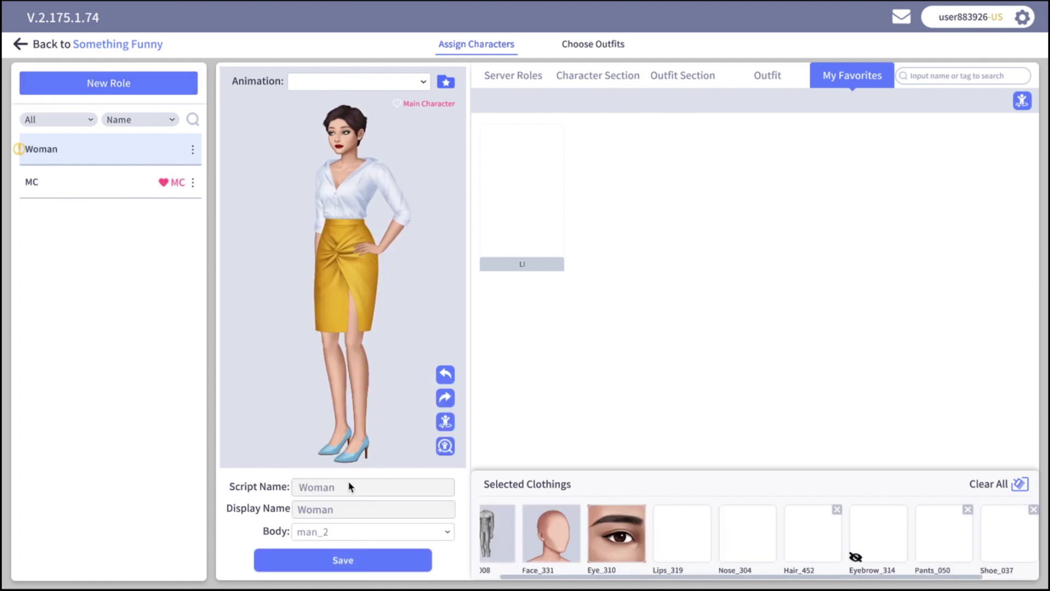
{"action": "double_click", "coordinate": [350, 486]}
{"action": "type", "text": "LI"}
Give LI display name John and the LI favorite outfit, then save it
{"action": "double_click", "coordinate": [307, 509]}
{"action": "type", "text": "John"}
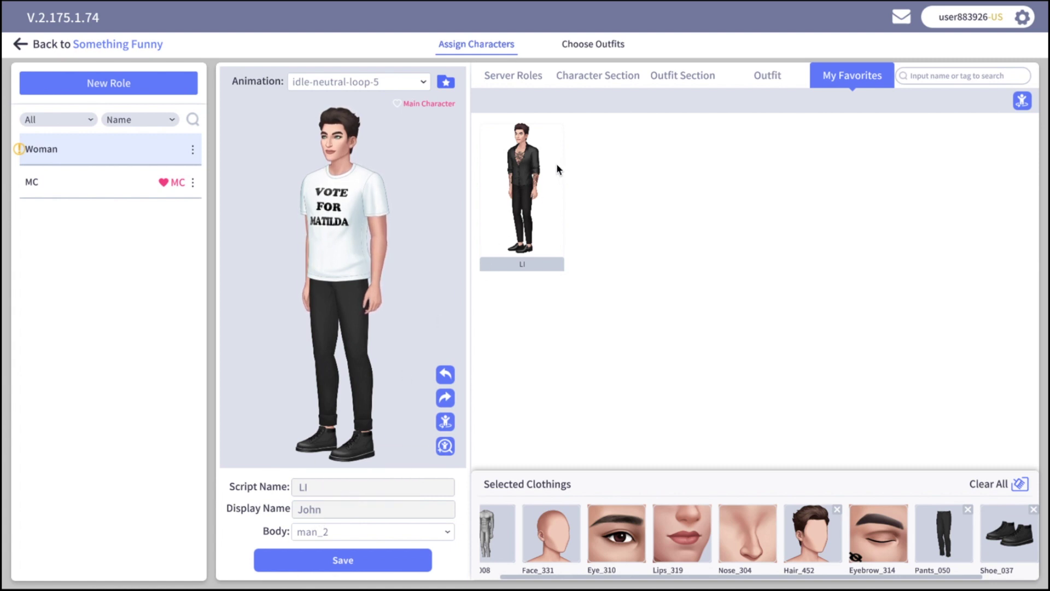
{"action": "left_click", "coordinate": [530, 174]}
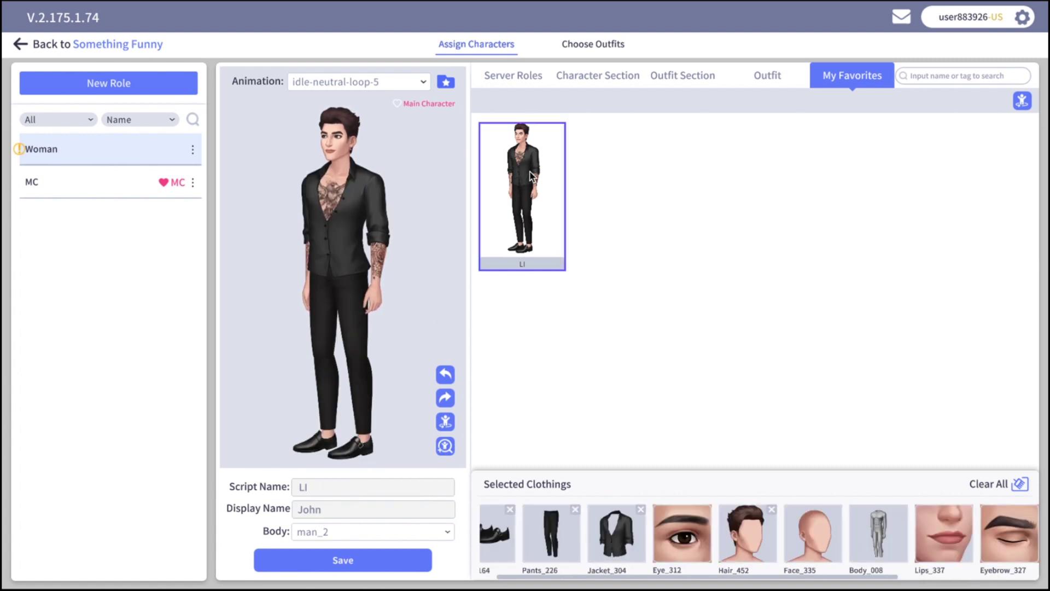
{"action": "left_click", "coordinate": [343, 559]}
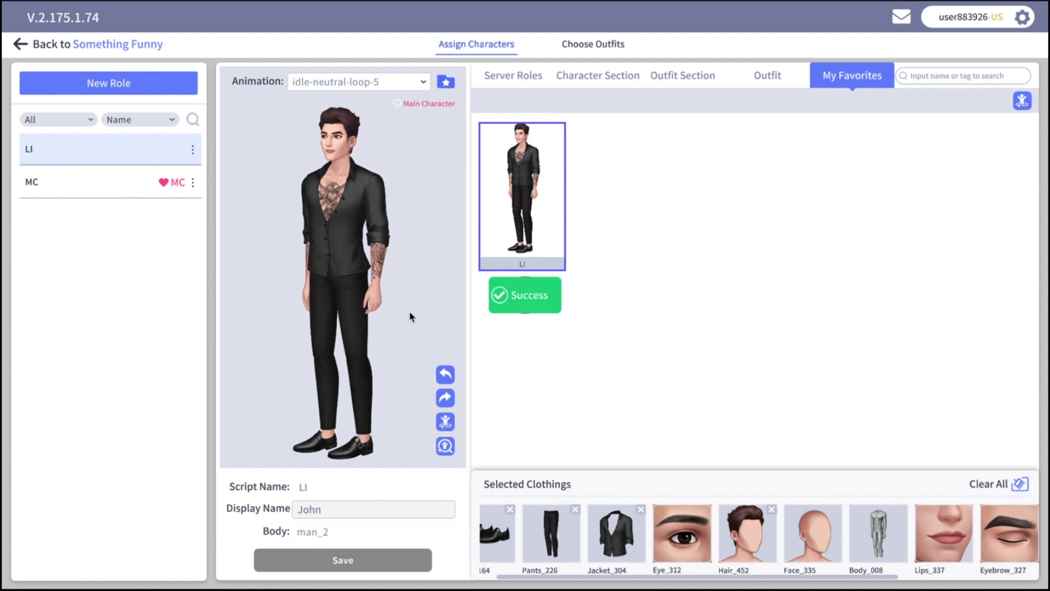
{"action": "left_click", "coordinate": [148, 83]}
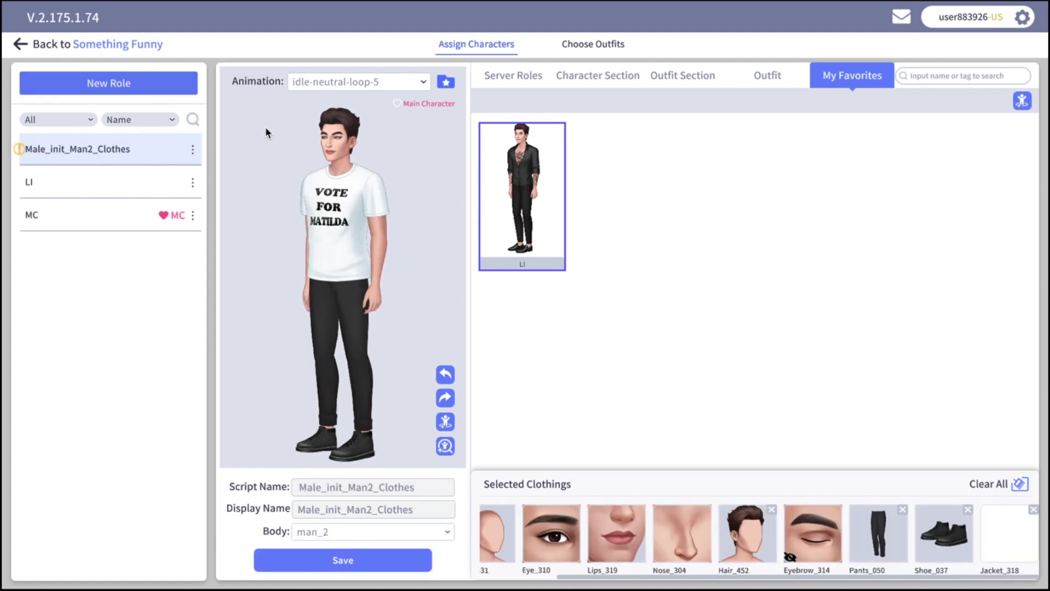
Start from the premade MOdel man role with the man_1 body type
{"action": "left_click", "coordinate": [514, 74]}
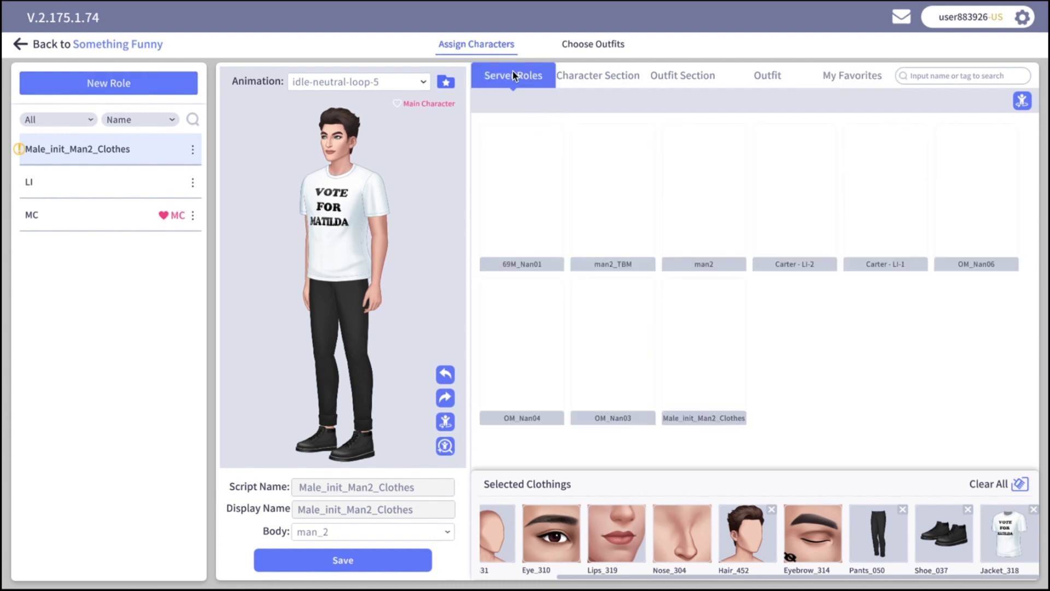
{"action": "left_click", "coordinate": [334, 528]}
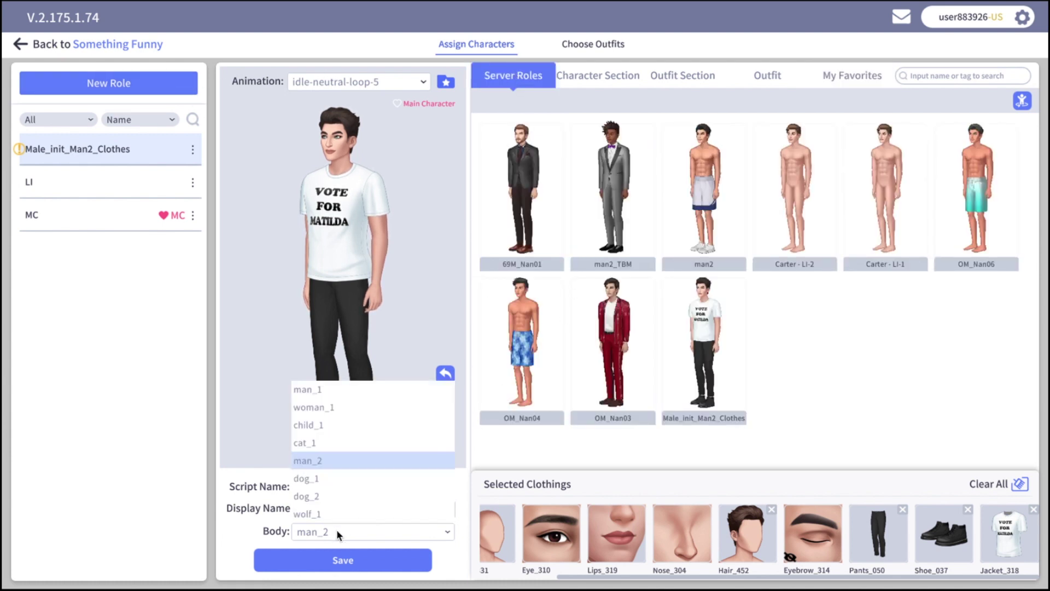
{"action": "left_click", "coordinate": [337, 389]}
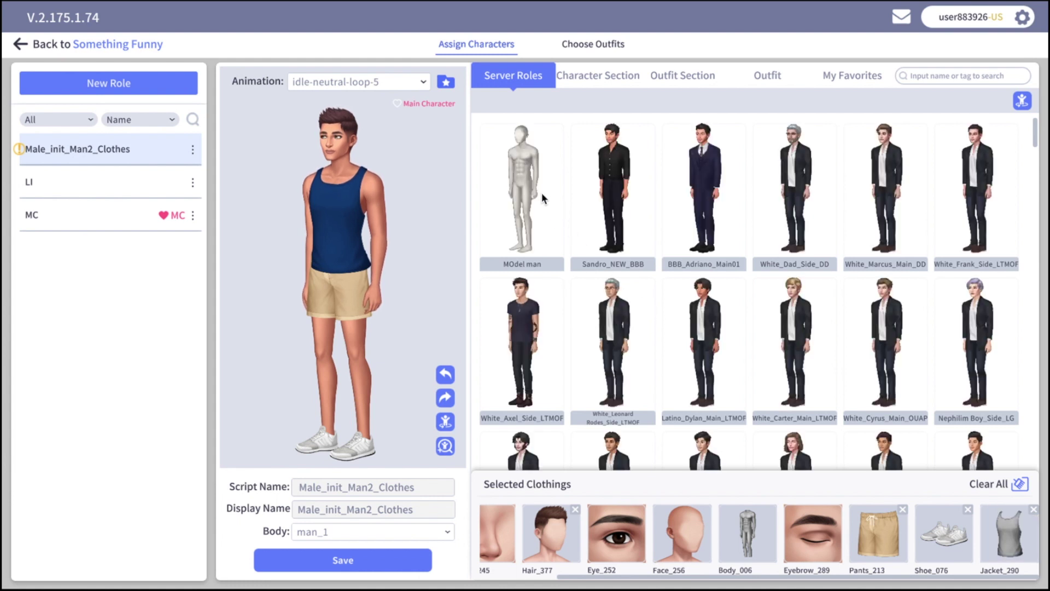
{"action": "left_click", "coordinate": [520, 177]}
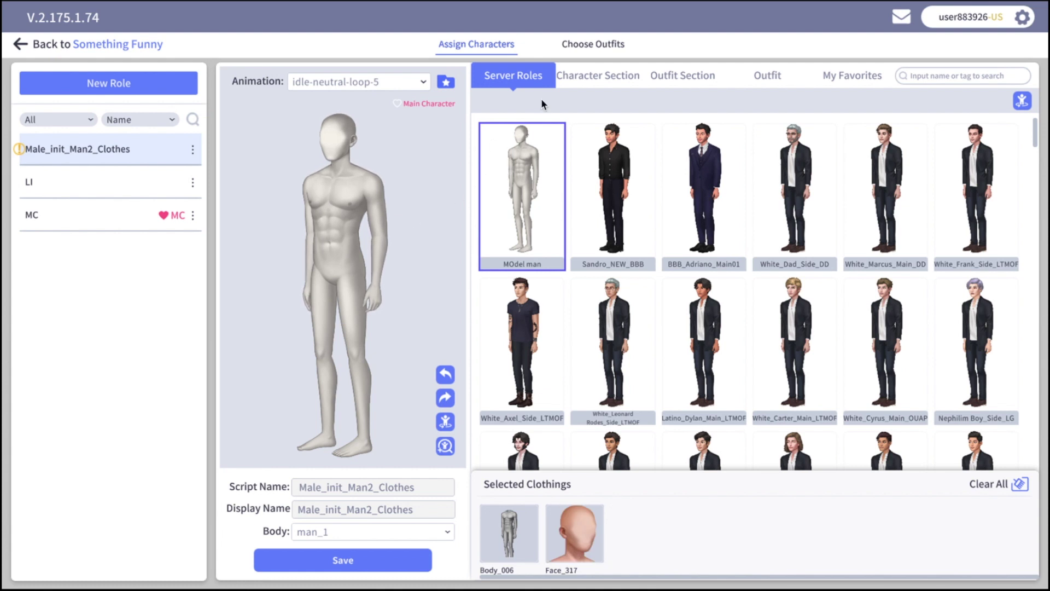
Try Eye_293 eyes, give the character black skin, then undo the eye change
{"action": "left_click", "coordinate": [572, 77]}
{"action": "left_click", "coordinate": [624, 100]}
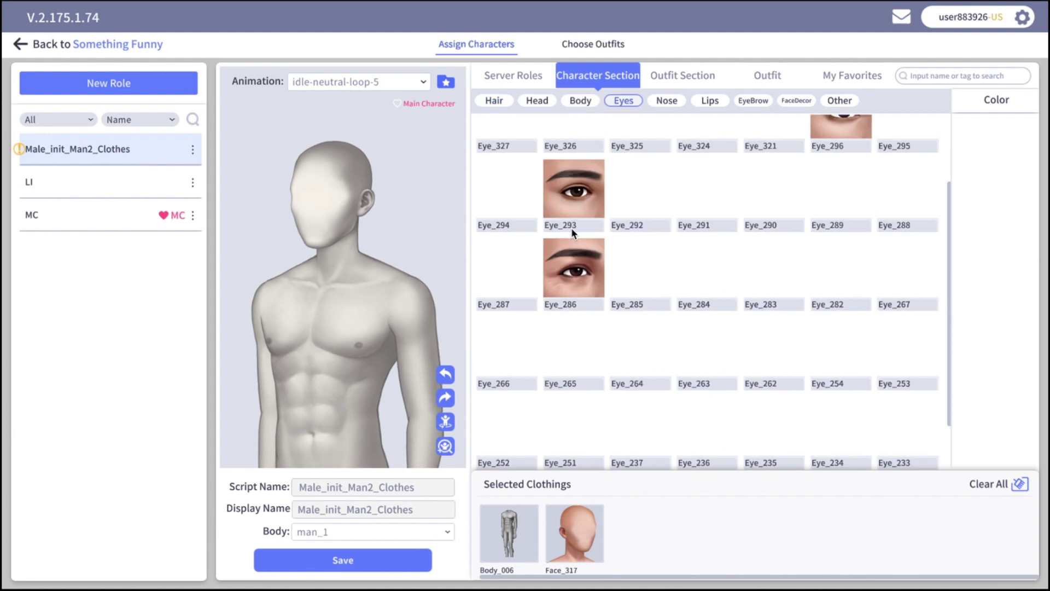
{"action": "left_click", "coordinate": [572, 219]}
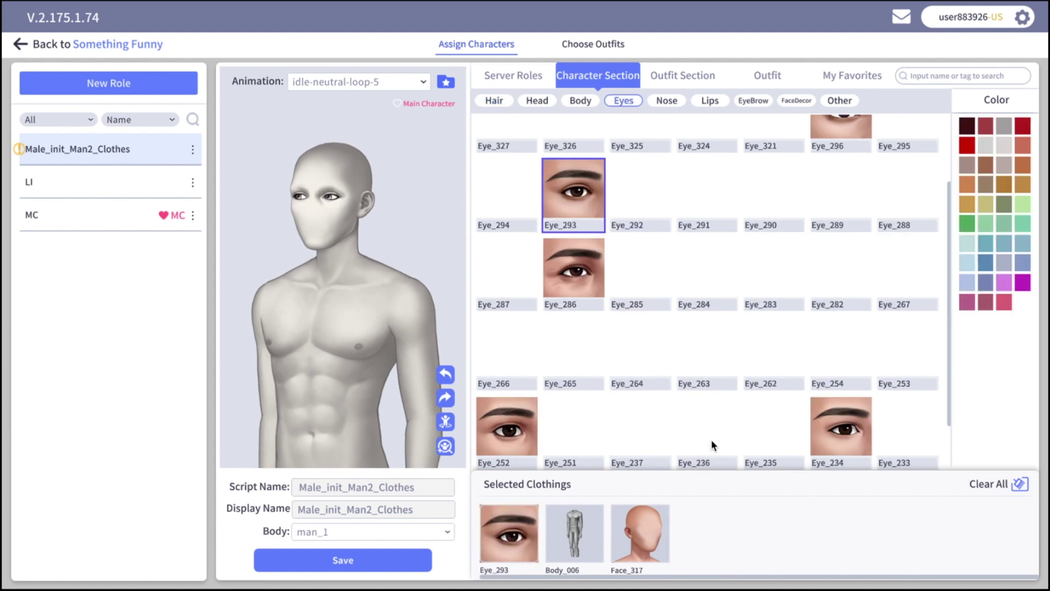
{"action": "left_click", "coordinate": [535, 101]}
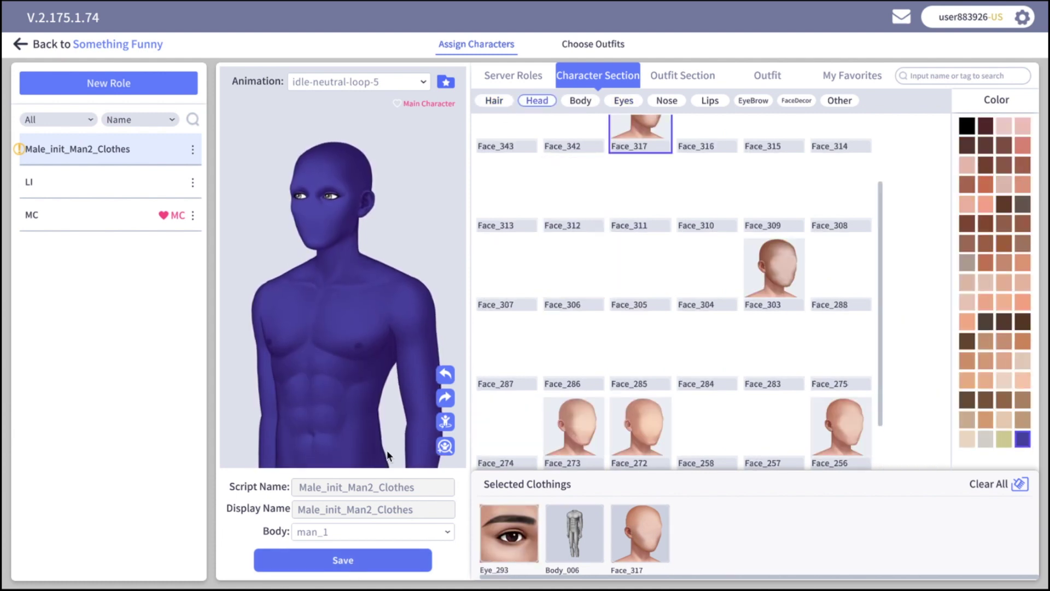
{"action": "left_click", "coordinate": [968, 128]}
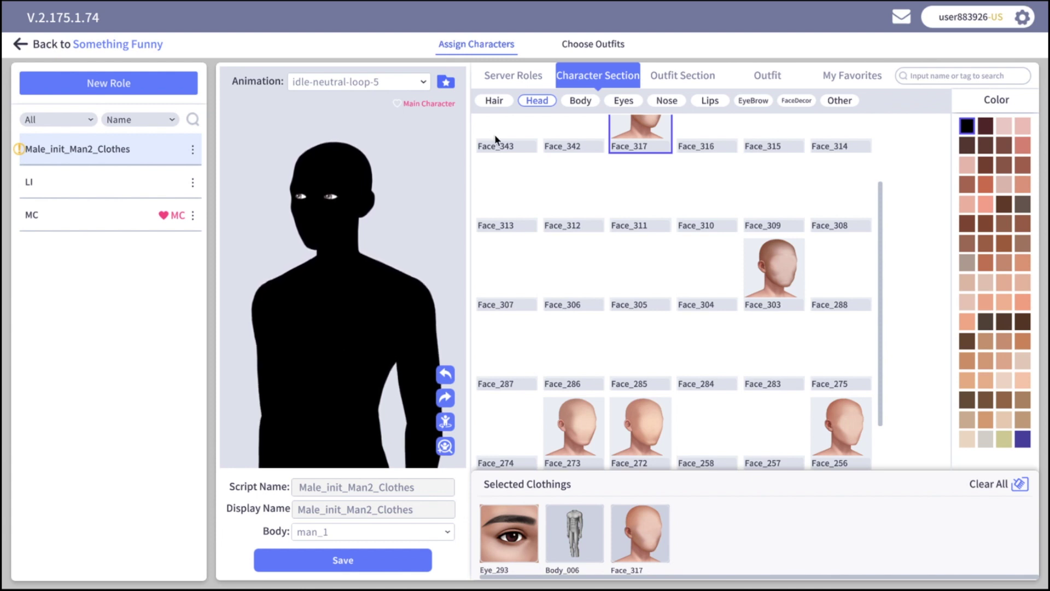
{"action": "left_click", "coordinate": [444, 379]}
{"action": "left_click", "coordinate": [444, 375]}
{"action": "left_click", "coordinate": [444, 375]}
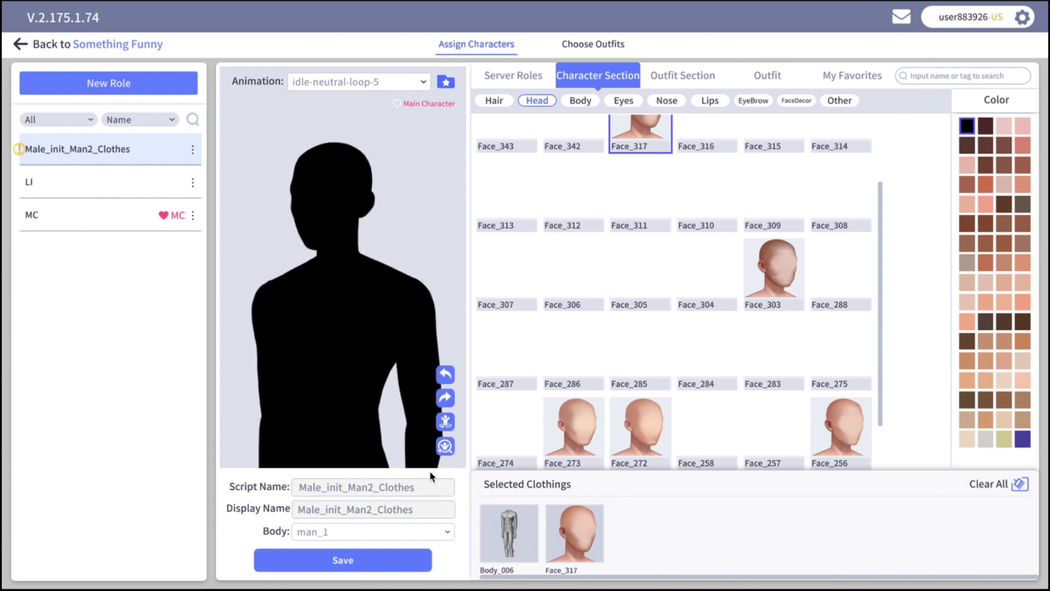
Rename the role to Shadow, save it, and create a new outfit
{"action": "key", "text": "ctrl+z"}
{"action": "type", "text": "dow"}
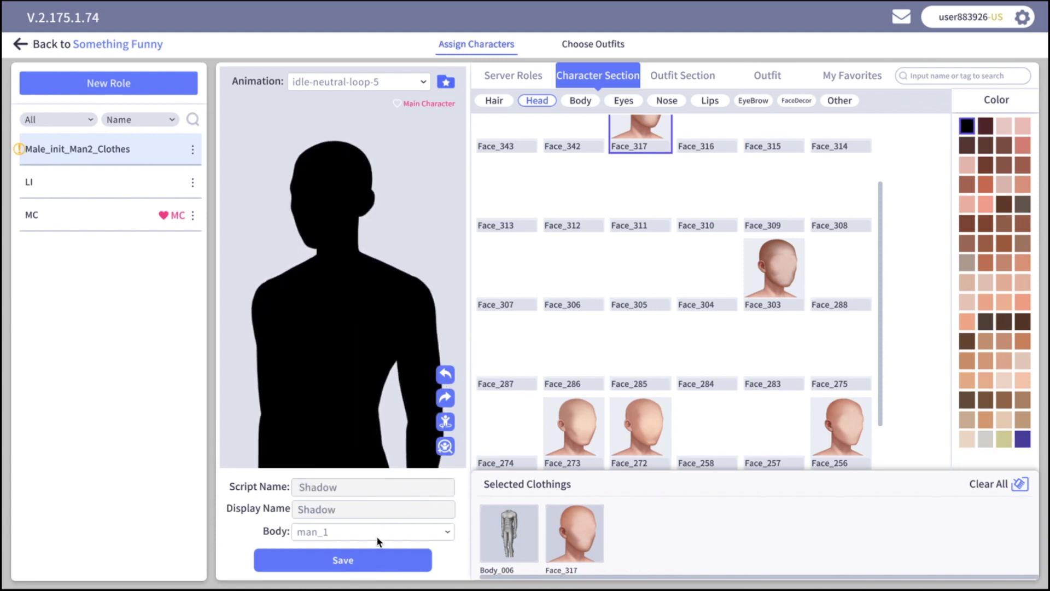
{"action": "left_click", "coordinate": [353, 566]}
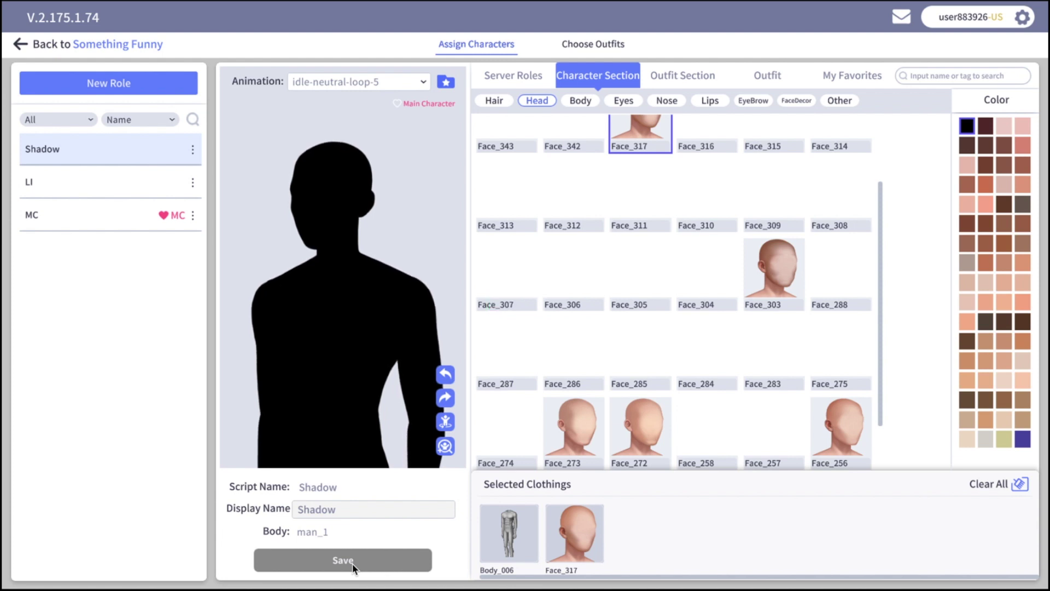
{"action": "left_click", "coordinate": [593, 44]}
{"action": "left_click", "coordinate": [118, 84]}
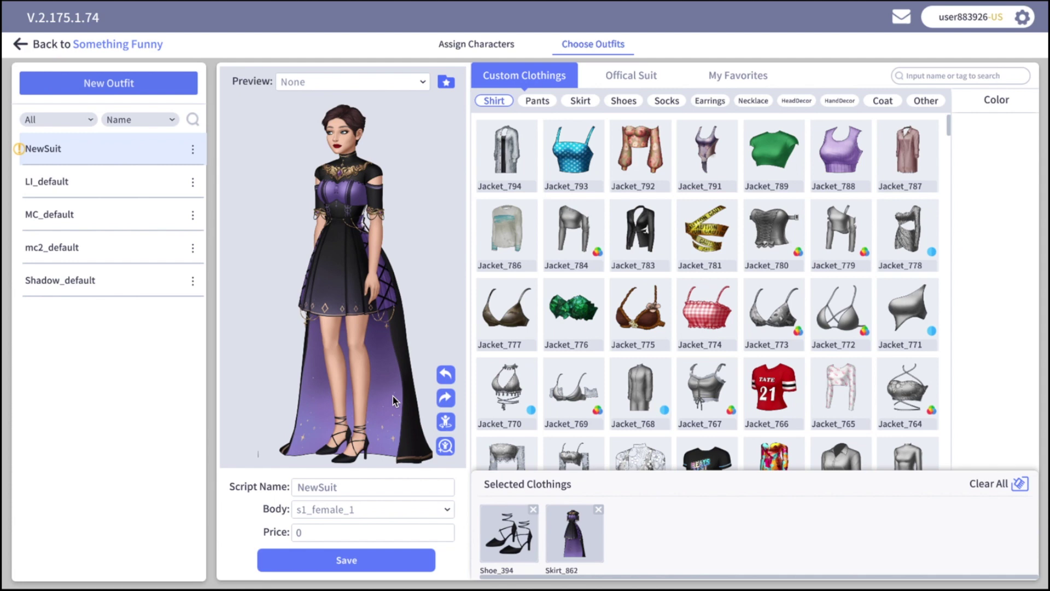
Clear all default clothing and dress the model in the purple Skirt_835 dress
{"action": "left_click", "coordinate": [1018, 482]}
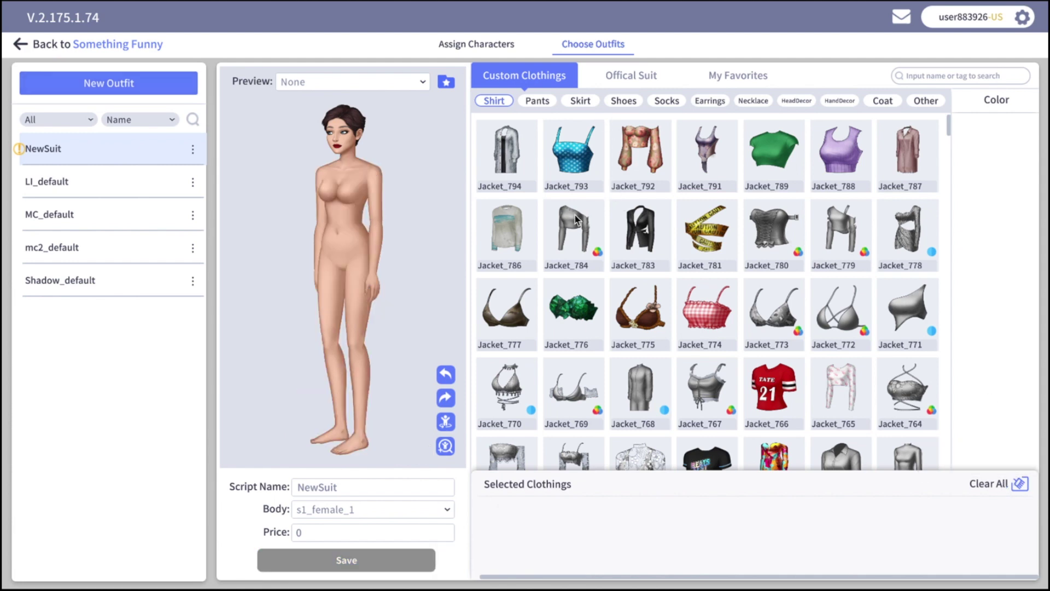
{"action": "left_click", "coordinate": [574, 150]}
{"action": "left_click", "coordinate": [580, 101]}
{"action": "scroll", "coordinate": [601, 246], "scroll_direction": "down", "scroll_amount": 1}
{"action": "scroll", "coordinate": [601, 246], "scroll_direction": "down", "scroll_amount": 3}
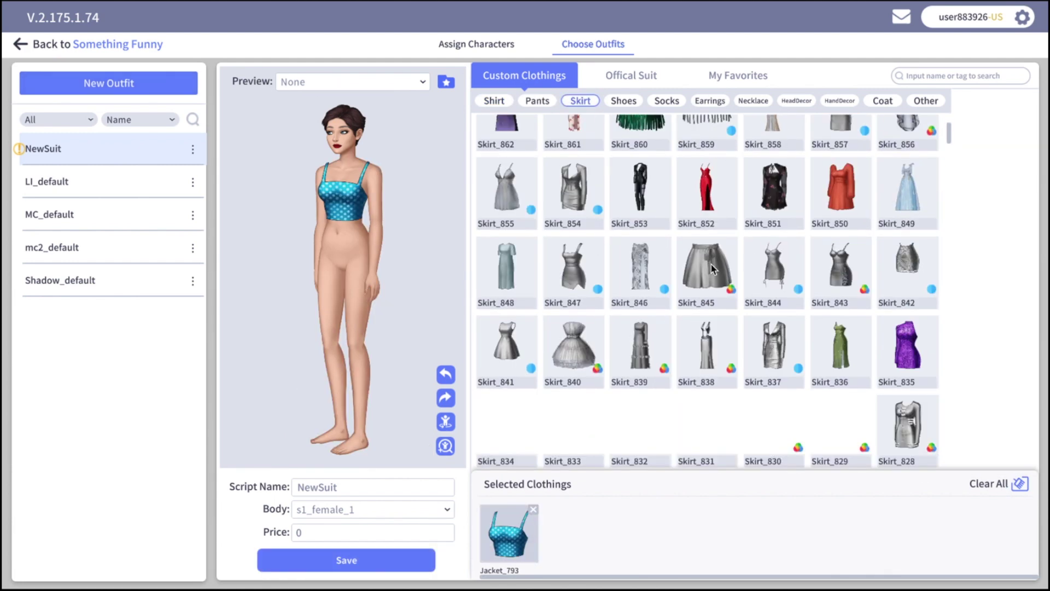
{"action": "left_click", "coordinate": [705, 262]}
{"action": "scroll", "coordinate": [706, 230], "scroll_direction": "down", "scroll_amount": 3}
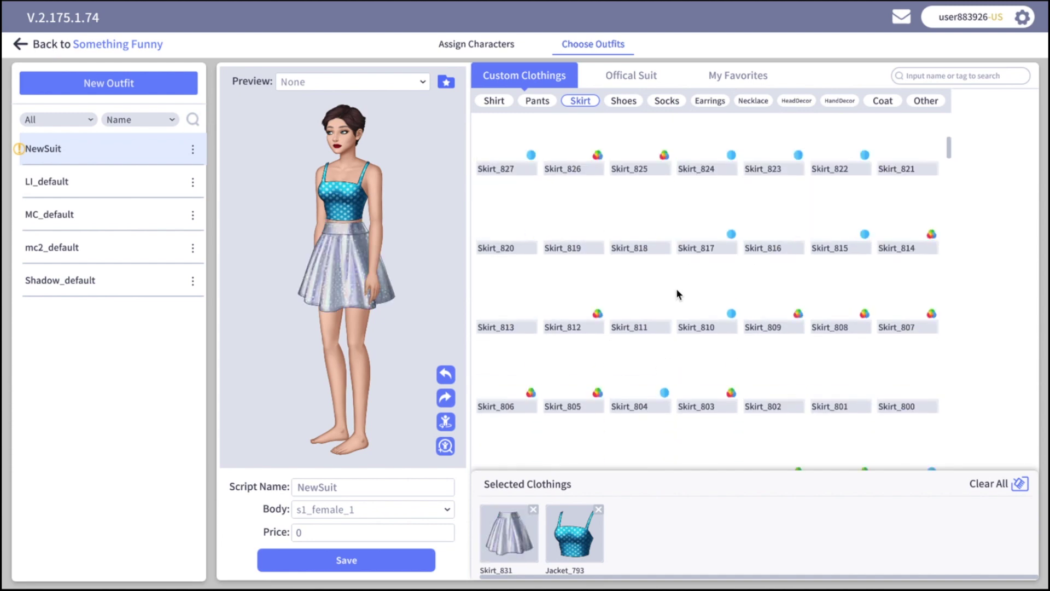
{"action": "left_click", "coordinate": [908, 150]}
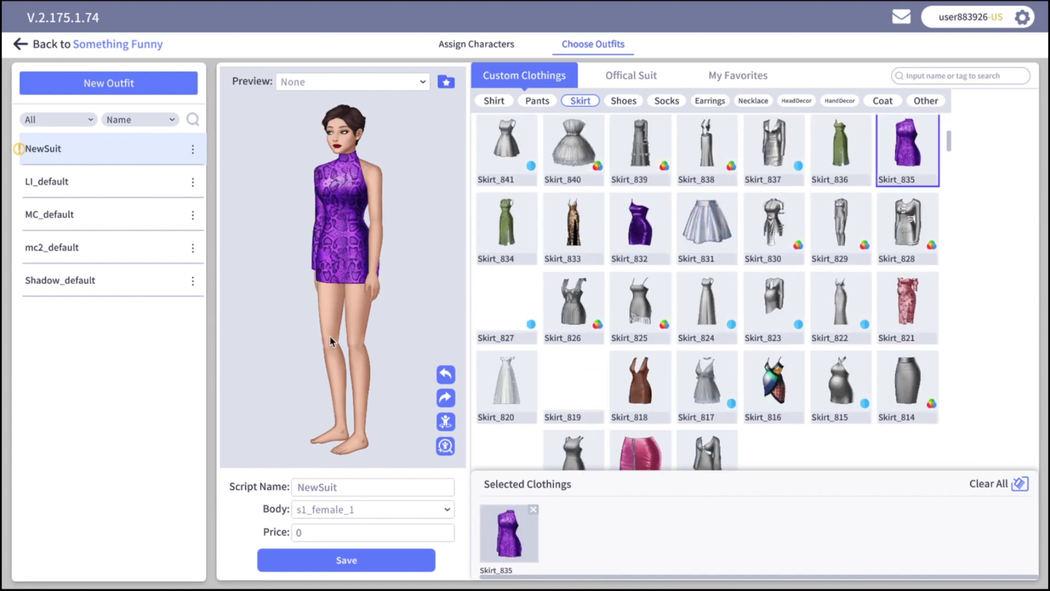
Preview the outfit on MC and add the black Shoe_706 boots
{"action": "left_click", "coordinate": [425, 83]}
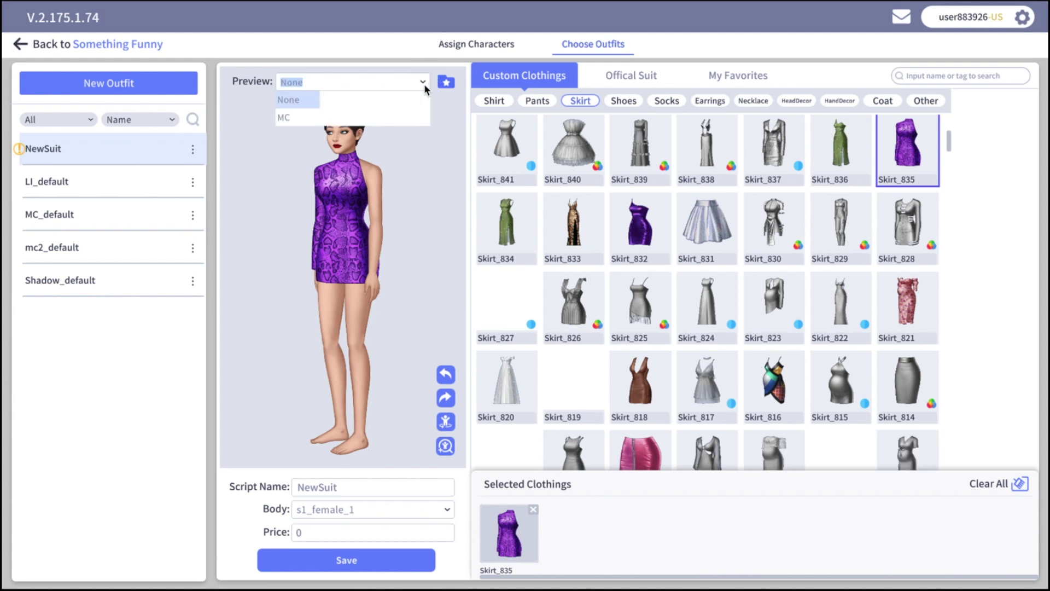
{"action": "left_click", "coordinate": [409, 117]}
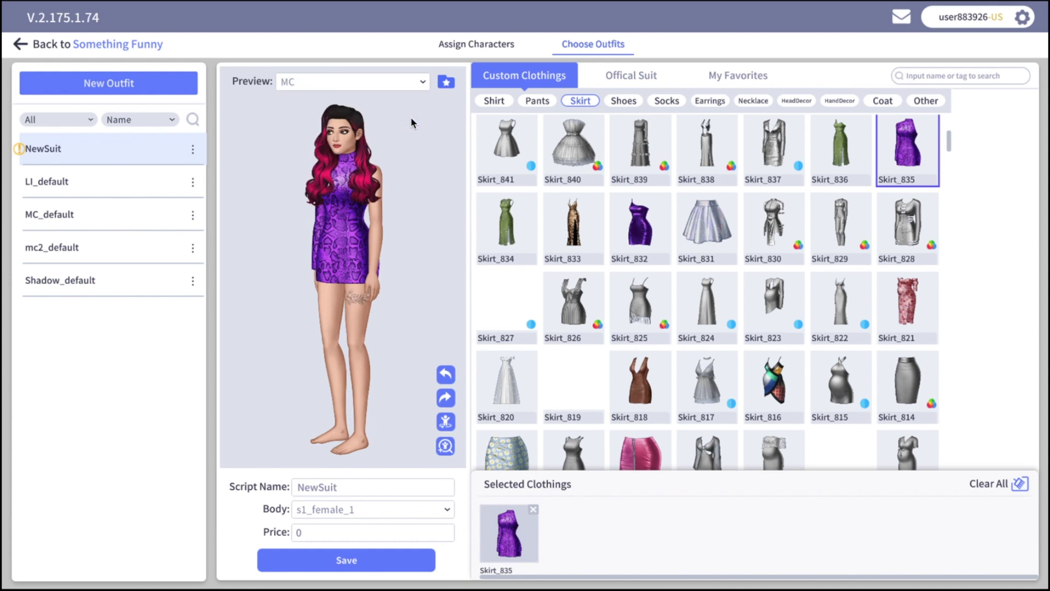
{"action": "left_click", "coordinate": [615, 103]}
{"action": "scroll", "coordinate": [604, 289], "scroll_direction": "down", "scroll_amount": 2}
{"action": "left_click", "coordinate": [574, 284]}
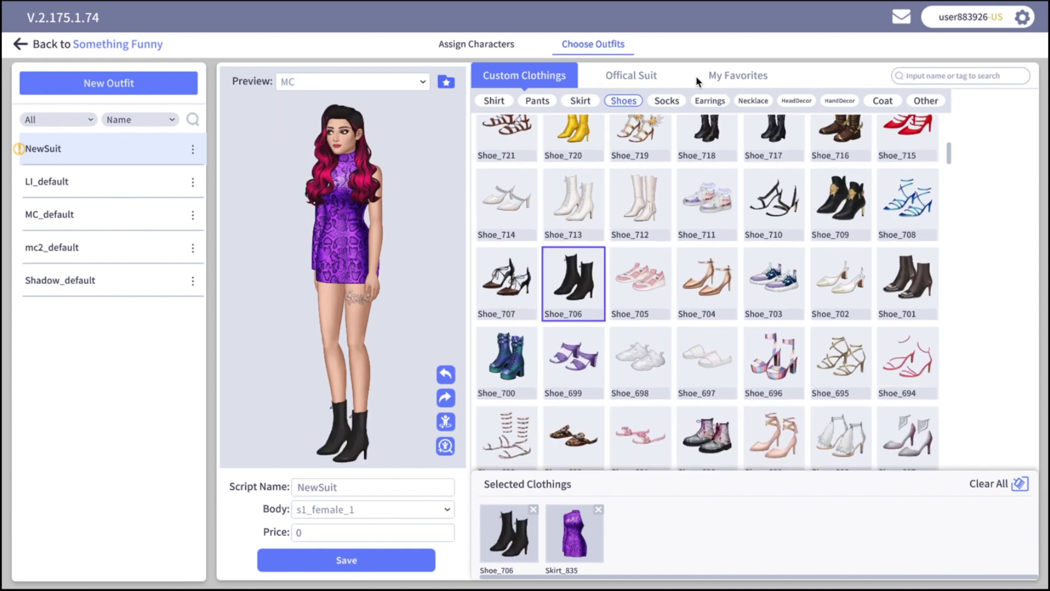
Add the gold AccsLeftForearm_141 cuff as the hand decoration
{"action": "left_click", "coordinate": [839, 101]}
{"action": "left_click", "coordinate": [507, 238]}
{"action": "scroll", "coordinate": [768, 382], "scroll_direction": "down", "scroll_amount": 3}
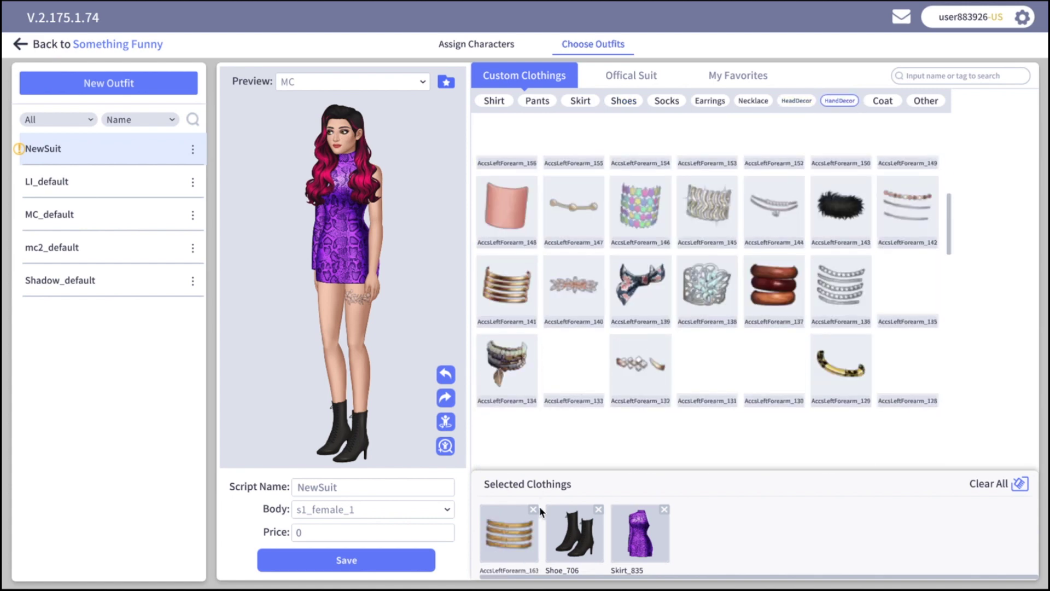
{"action": "left_click", "coordinate": [533, 509]}
{"action": "left_click", "coordinate": [707, 361]}
{"action": "left_click", "coordinate": [574, 361]}
{"action": "left_click", "coordinate": [523, 293]}
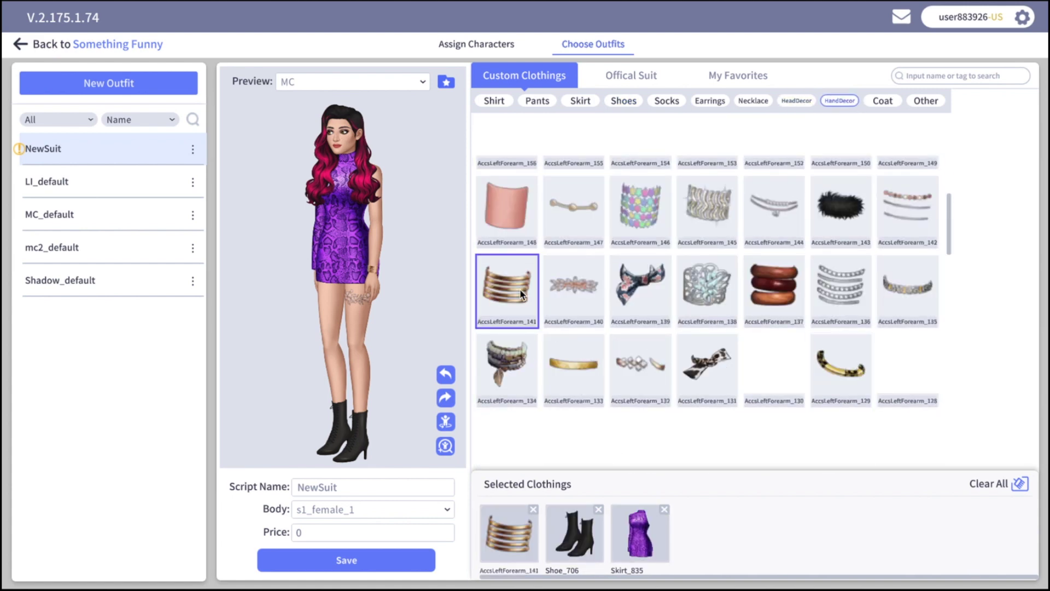
Set the script name to MC_CH1_purple_dress, save, and confirm the permanent name
{"action": "double_click", "coordinate": [332, 485]}
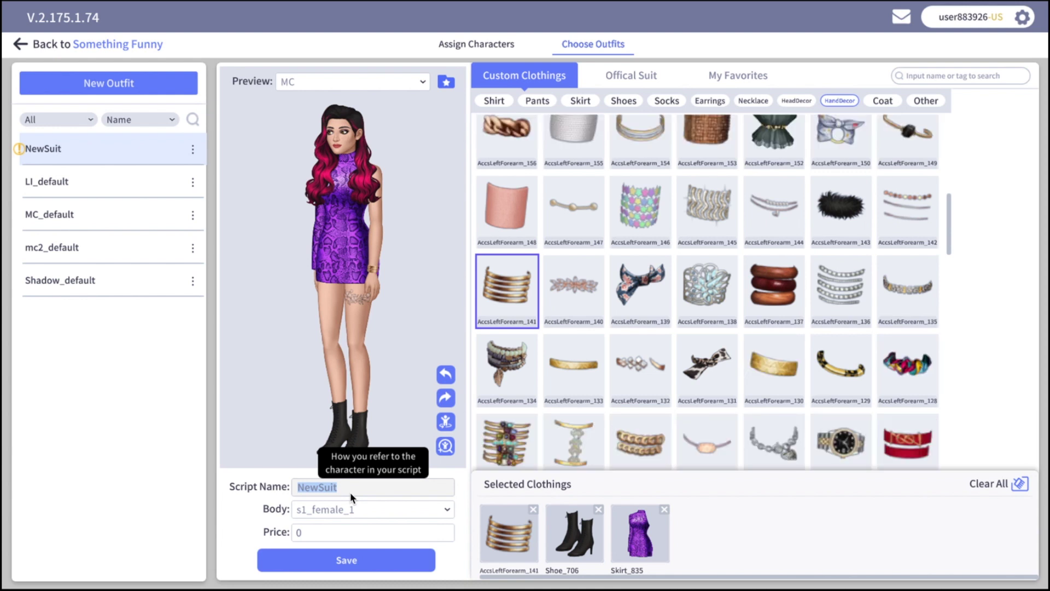
{"action": "type", "text": "MC_CH1_purple_dress"}
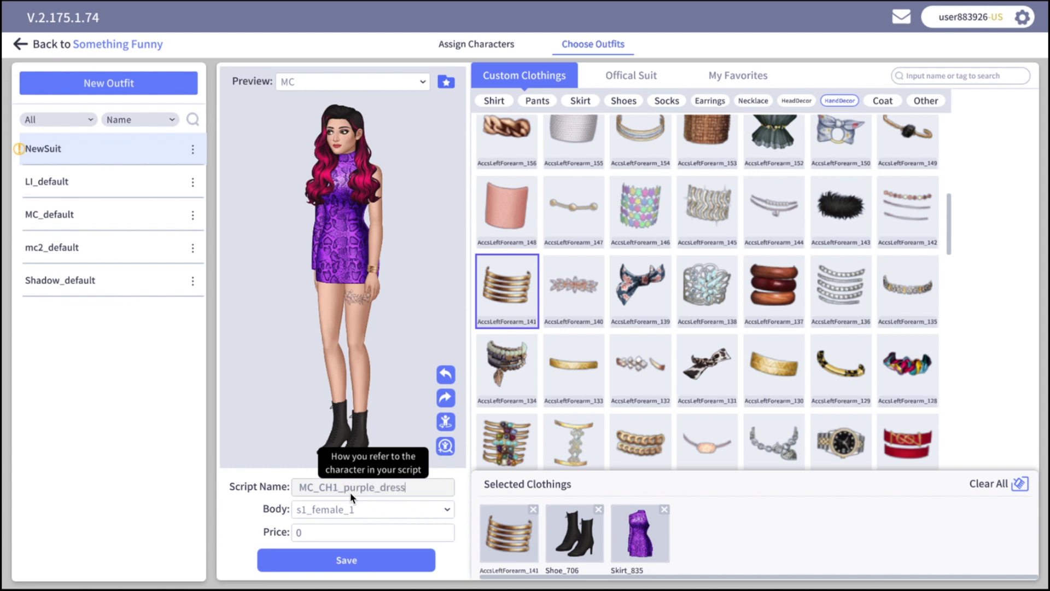
{"action": "left_click", "coordinate": [342, 563]}
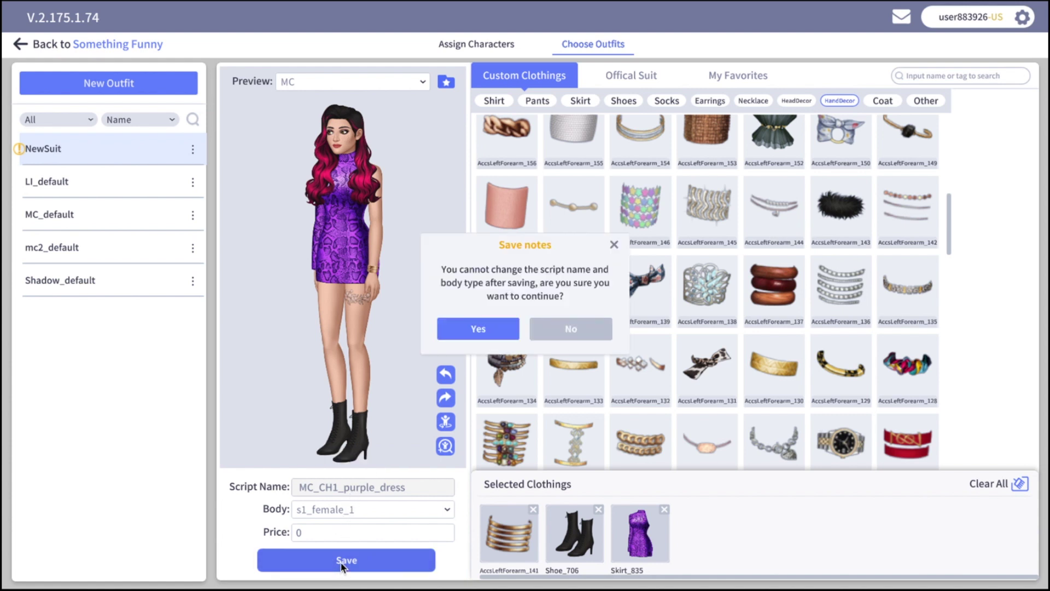
{"action": "left_click", "coordinate": [494, 328]}
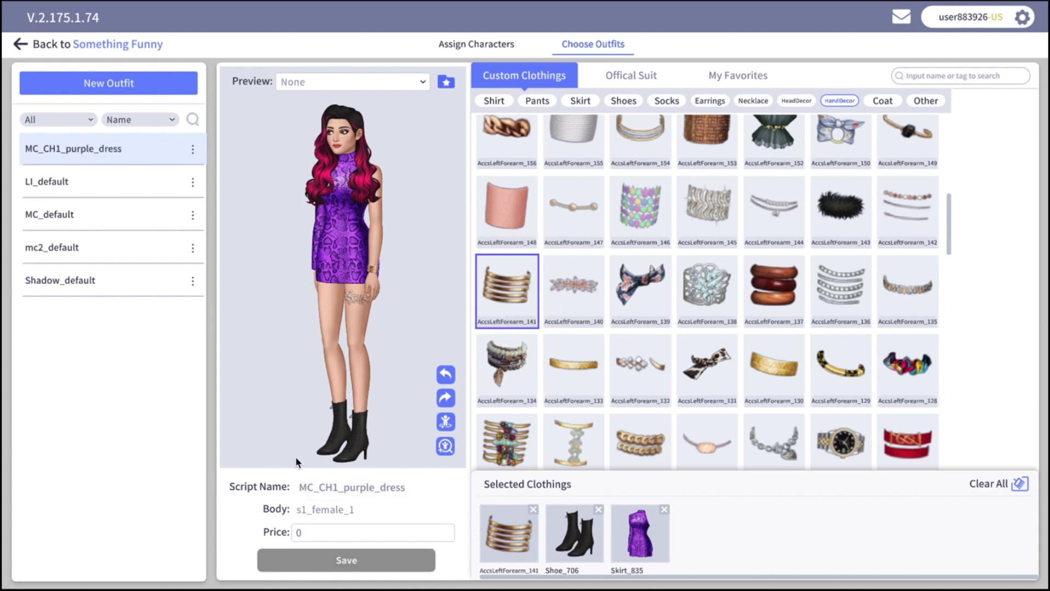
Save the outfit at price 15, then select the price to replace it
{"action": "mouse_move", "coordinate": [312, 538]}
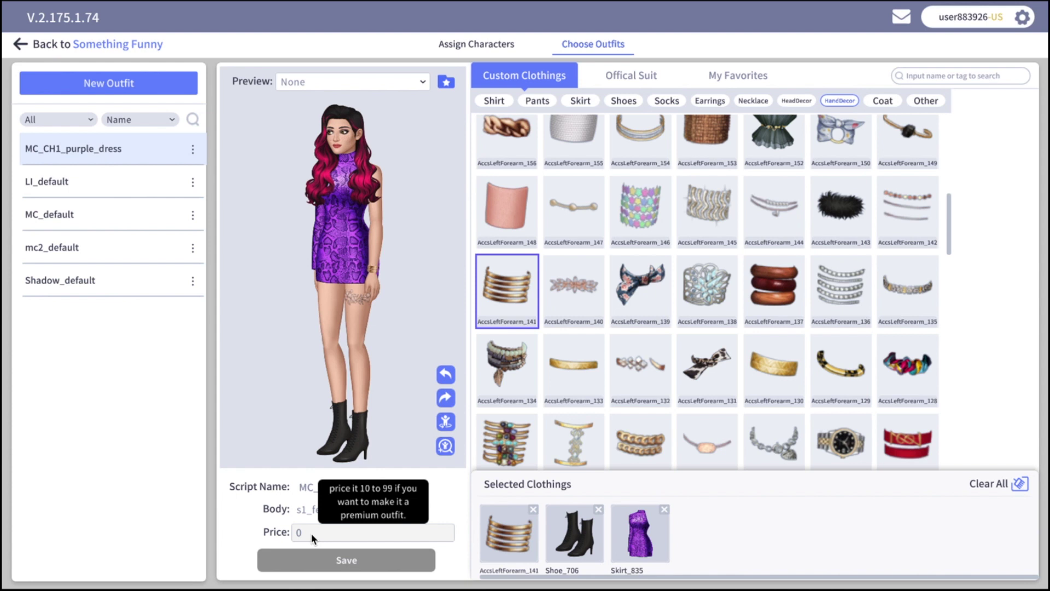
{"action": "left_click", "coordinate": [311, 534]}
{"action": "key", "text": "BackSpace"}
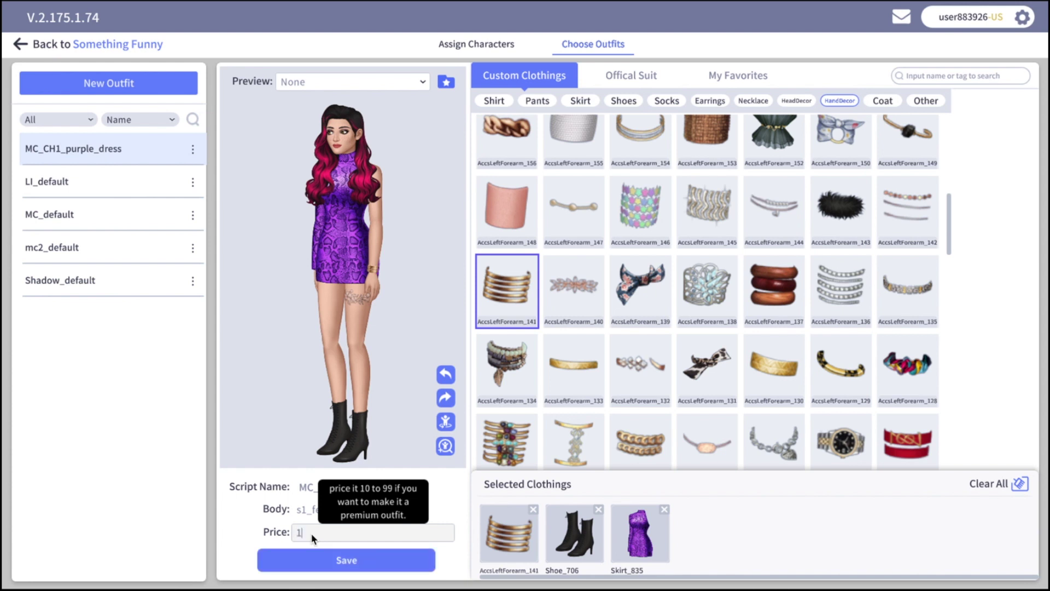
{"action": "type", "text": "15"}
{"action": "left_click", "coordinate": [340, 560]}
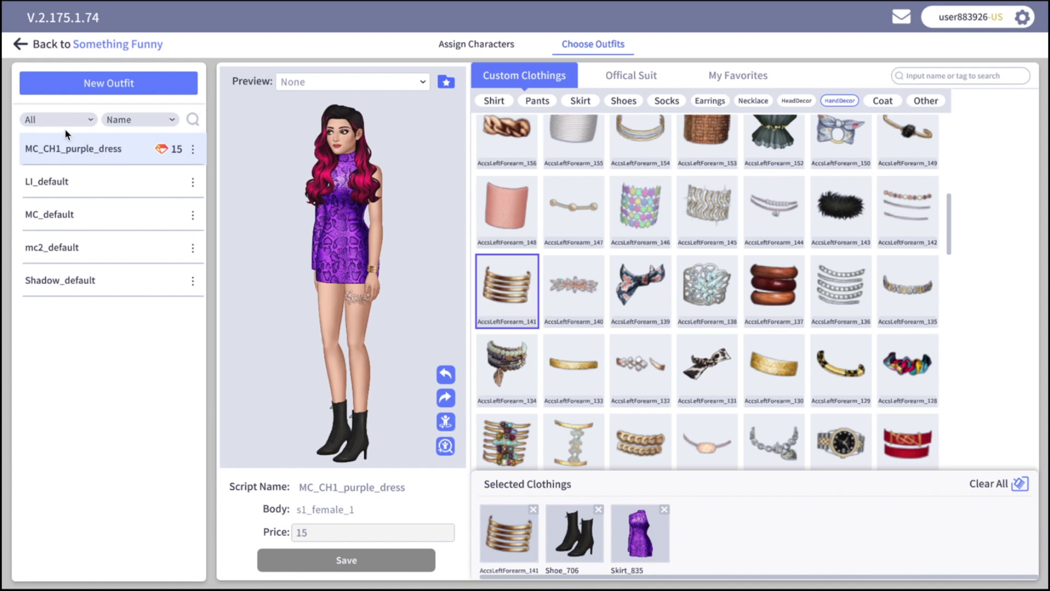
{"action": "double_click", "coordinate": [327, 533]}
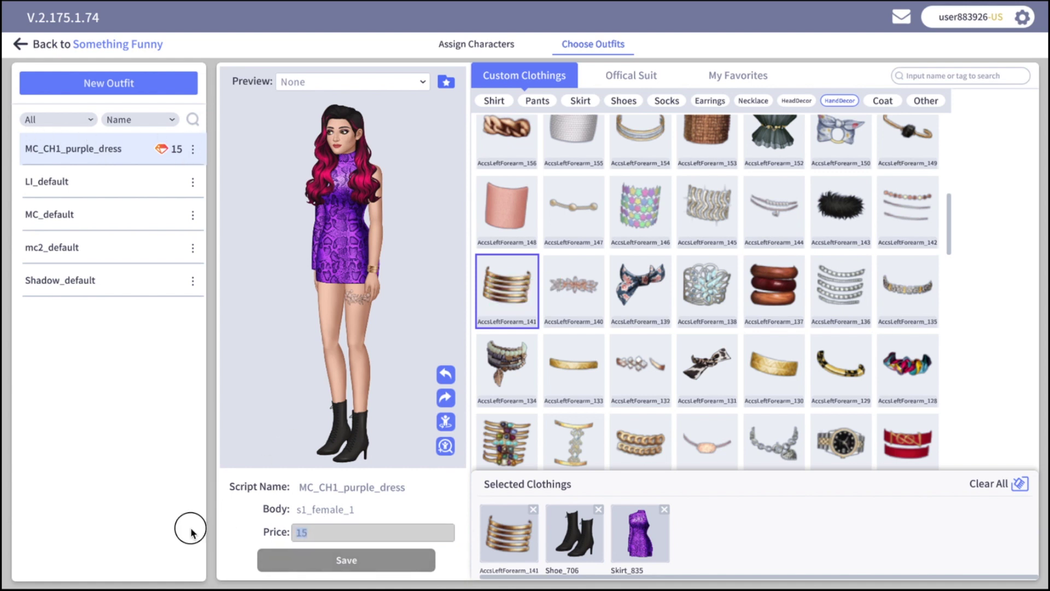
Save MC_CH1_purple_dress at price 0, add it to favorites, and show My Favorites
{"action": "type", "text": "0"}
{"action": "left_click", "coordinate": [331, 568]}
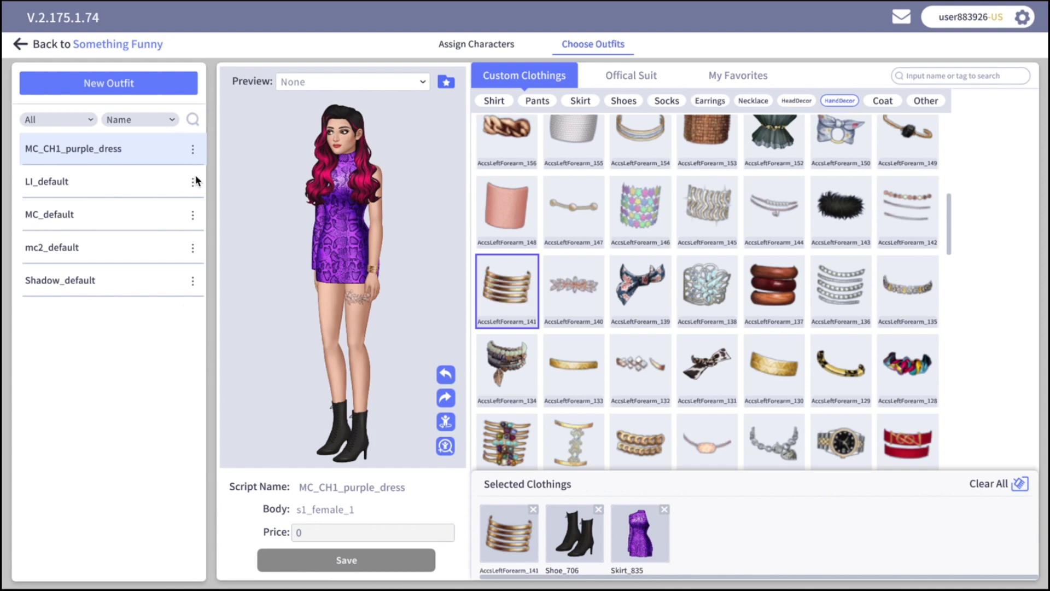
{"action": "left_click", "coordinate": [193, 150]}
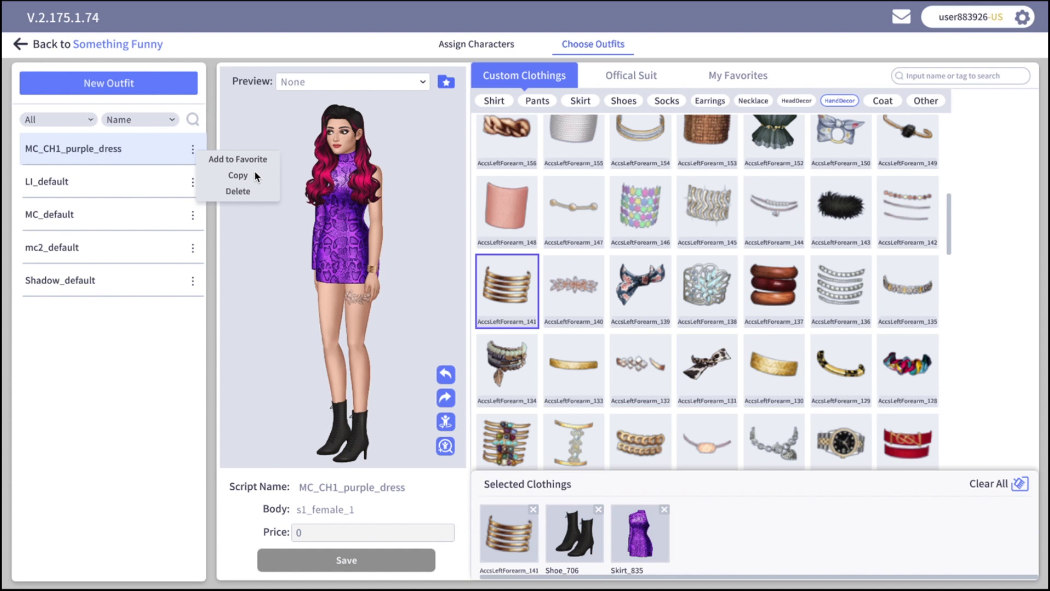
{"action": "left_click", "coordinate": [444, 84]}
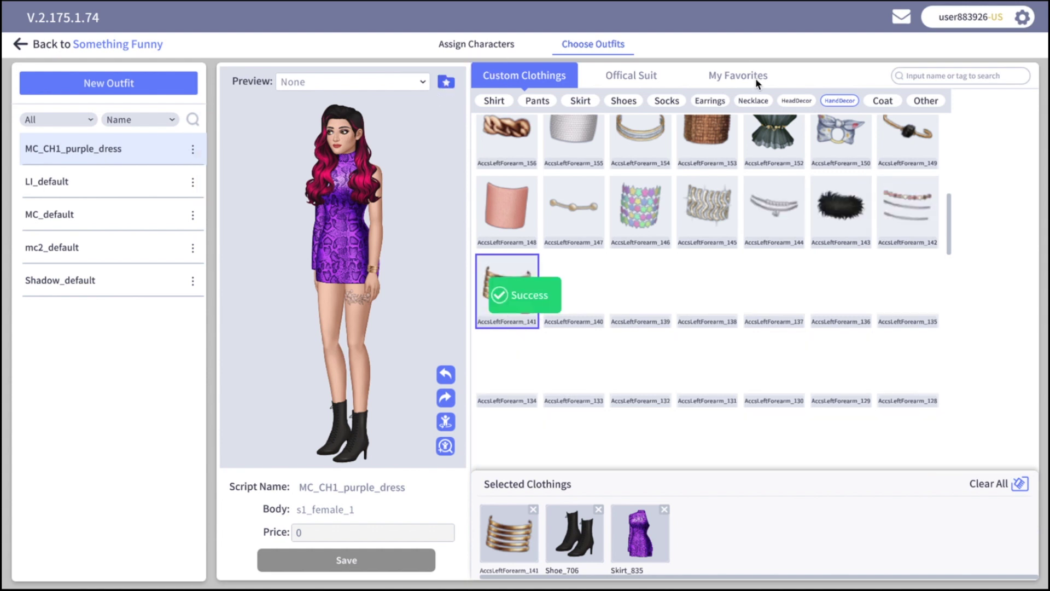
{"action": "left_click", "coordinate": [763, 78]}
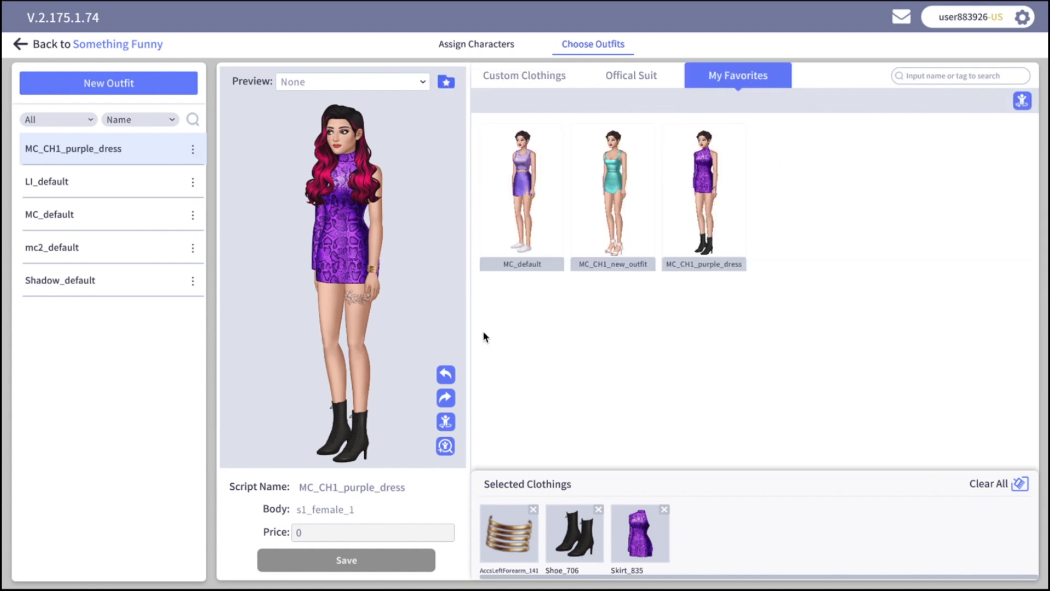